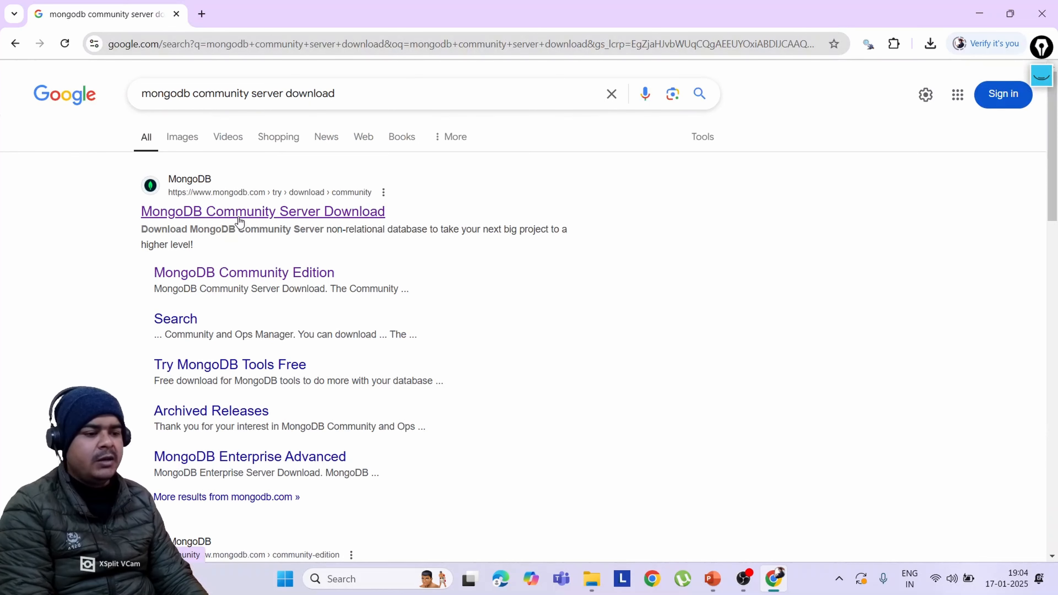
Open the MongoDB Community Server Download page from the search results and view its version, platform and package options
{"action": "left_click", "coordinate": [240, 218]}
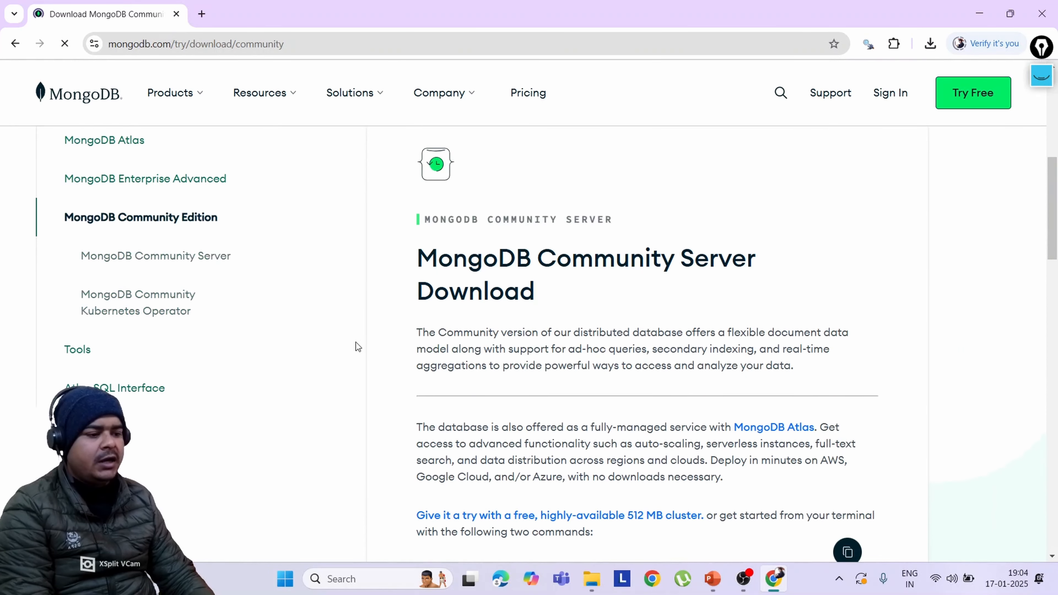
{"action": "scroll", "coordinate": [542, 371], "scroll_direction": "down", "scroll_amount": 3}
{"action": "scroll", "coordinate": [543, 373], "scroll_direction": "up", "scroll_amount": 3}
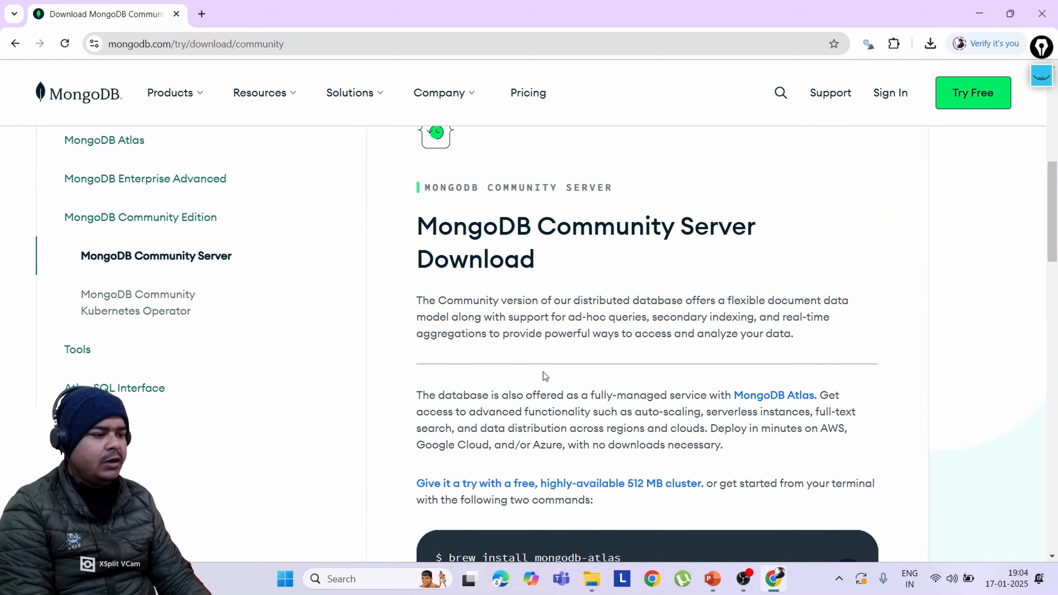
{"action": "scroll", "coordinate": [543, 372], "scroll_direction": "down", "scroll_amount": 8}
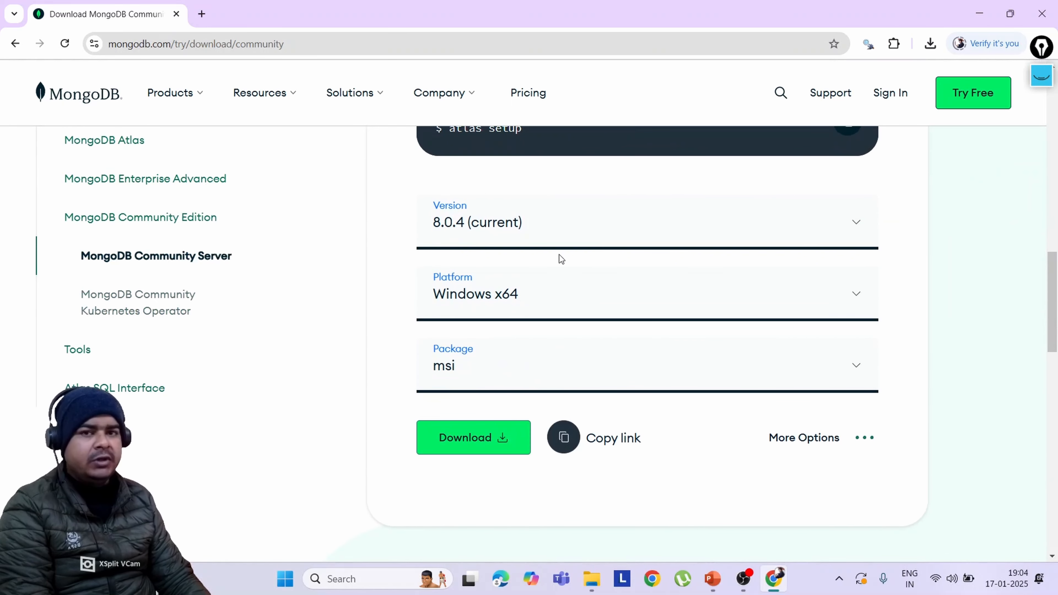
Go to the Community Edition product page and open the Community Server download page from its Download Community link
{"action": "left_click", "coordinate": [187, 93]}
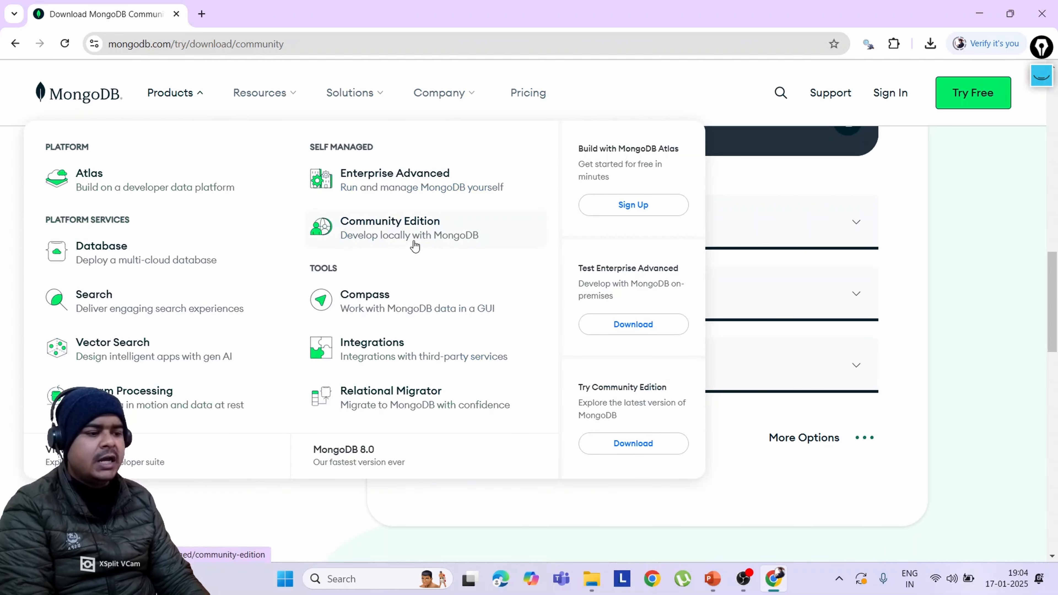
{"action": "left_click", "coordinate": [413, 226]}
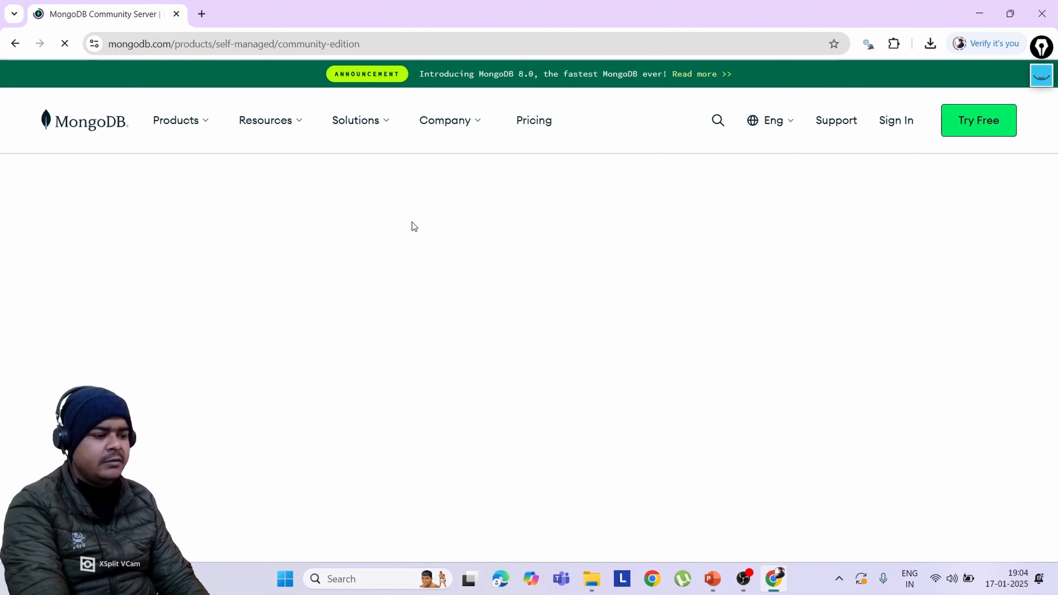
{"action": "scroll", "coordinate": [403, 379], "scroll_direction": "down", "scroll_amount": 7}
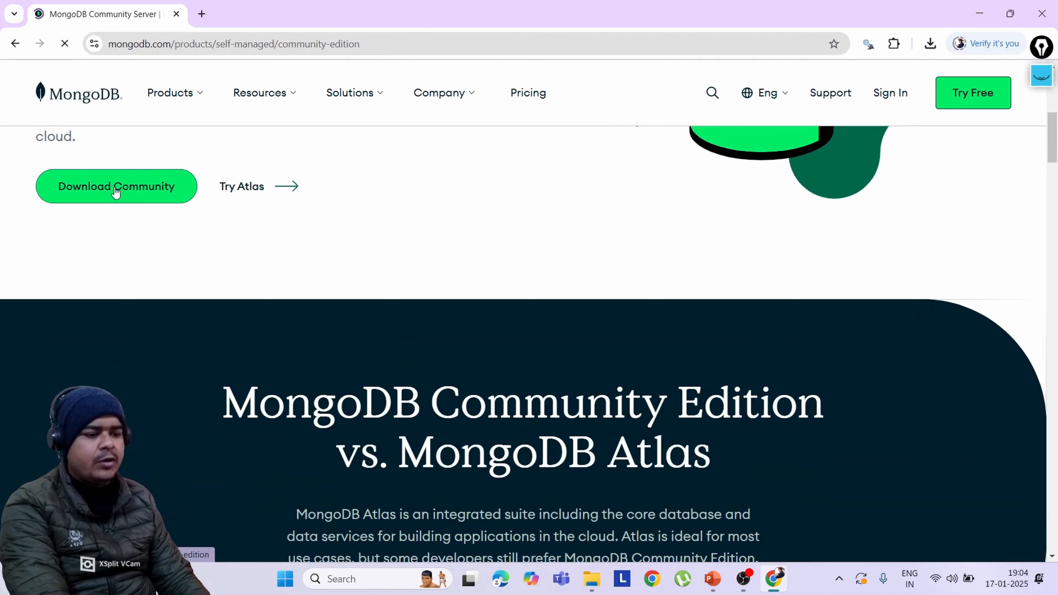
{"action": "scroll", "coordinate": [113, 189], "scroll_direction": "up", "scroll_amount": 3}
{"action": "left_click", "coordinate": [99, 335]}
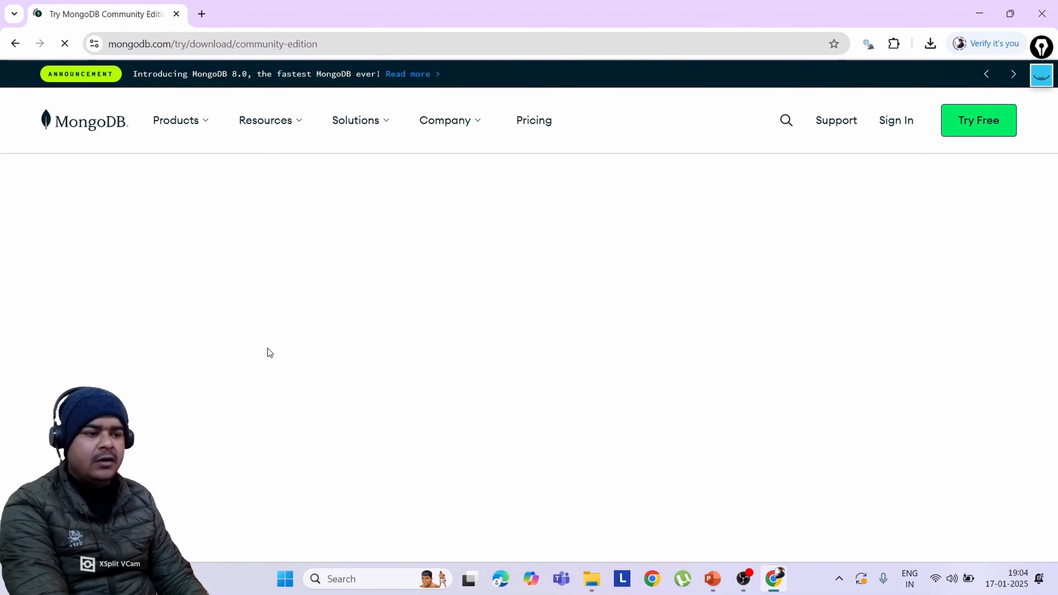
{"action": "scroll", "coordinate": [390, 367], "scroll_direction": "down", "scroll_amount": 6}
{"action": "scroll", "coordinate": [390, 367], "scroll_direction": "down", "scroll_amount": 10}
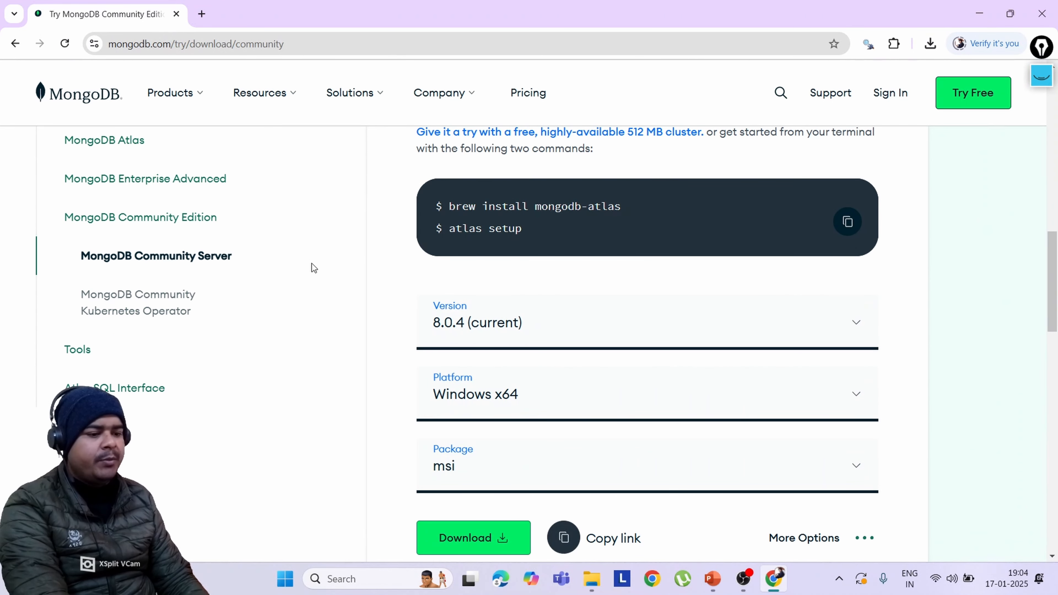
{"action": "scroll", "coordinate": [469, 315], "scroll_direction": "up", "scroll_amount": 4}
{"action": "scroll", "coordinate": [574, 239], "scroll_direction": "up", "scroll_amount": 3}
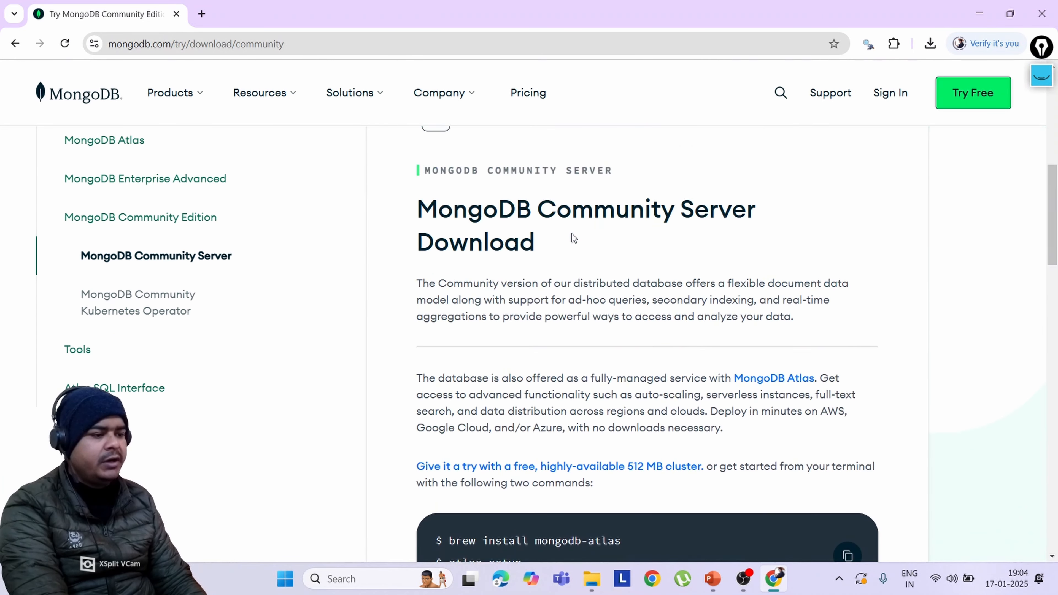
Download MongoDB Community Server 8.0.4 (current) for Windows x64 as an msi package
{"action": "left_click_drag", "start_coordinate": [417, 213], "coordinate": [551, 249]}
{"action": "scroll", "coordinate": [555, 251], "scroll_direction": "down", "scroll_amount": 8}
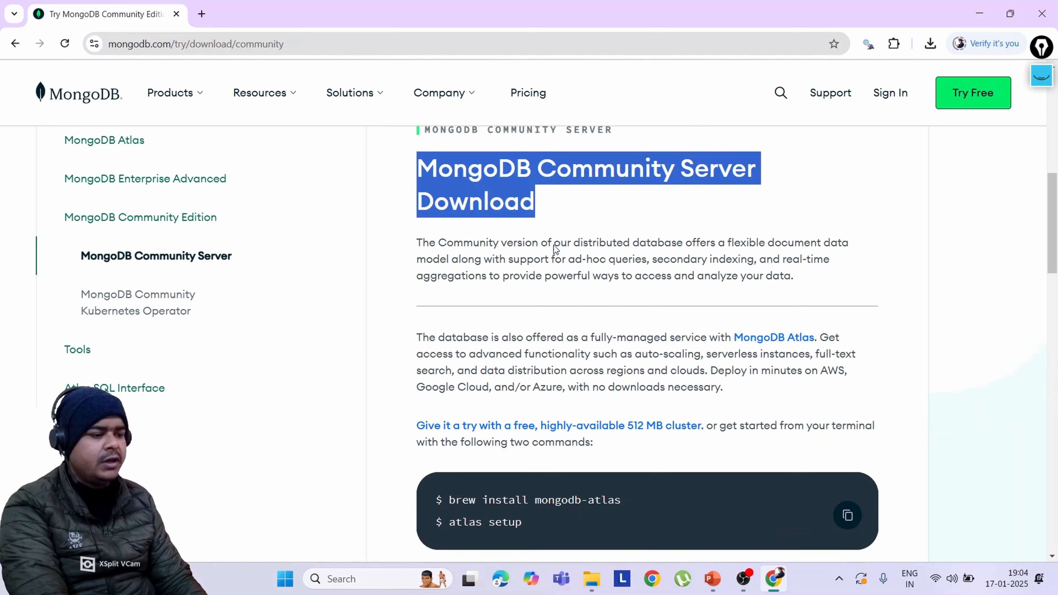
{"action": "scroll", "coordinate": [554, 246], "scroll_direction": "down", "scroll_amount": 2}
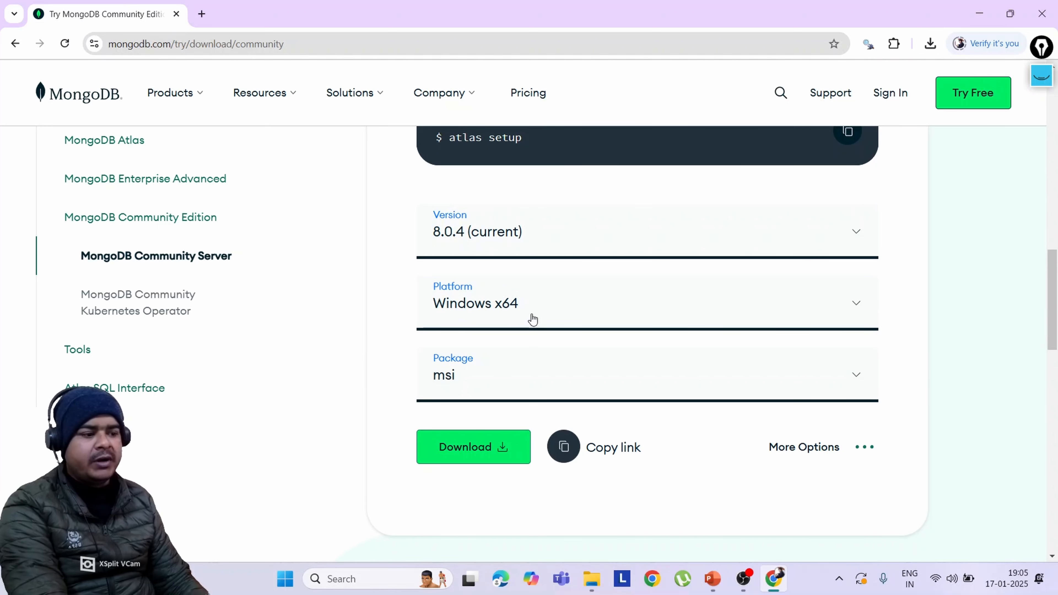
{"action": "left_click", "coordinate": [493, 393]}
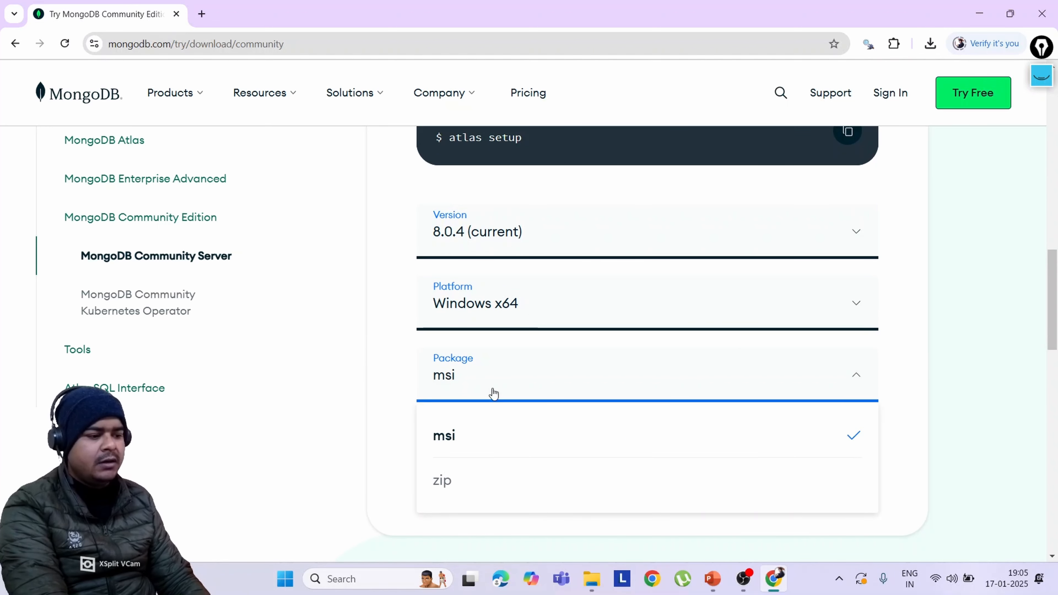
{"action": "left_click", "coordinate": [477, 440]}
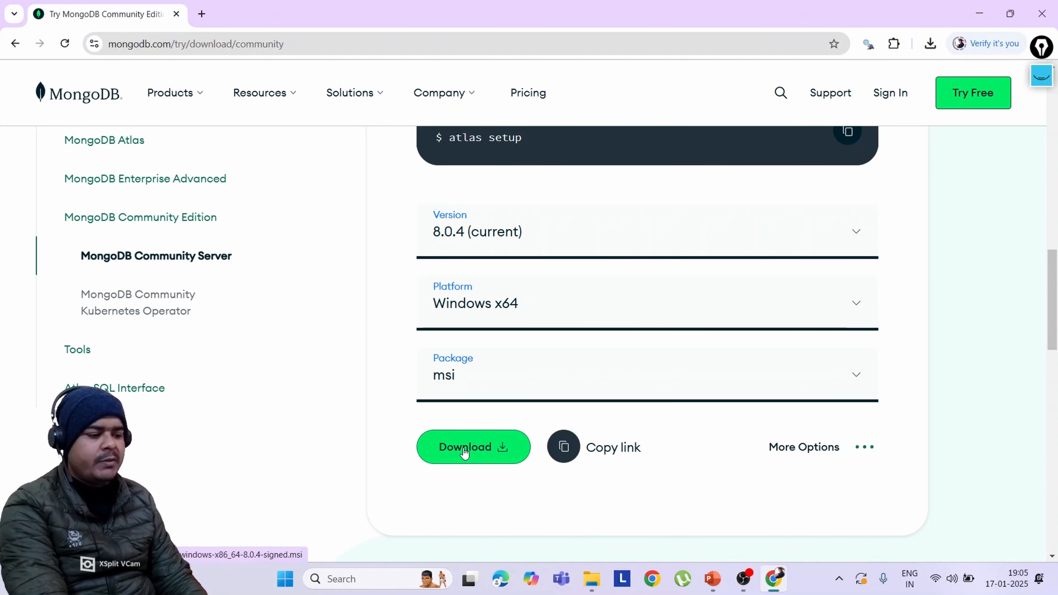
{"action": "left_click", "coordinate": [465, 448]}
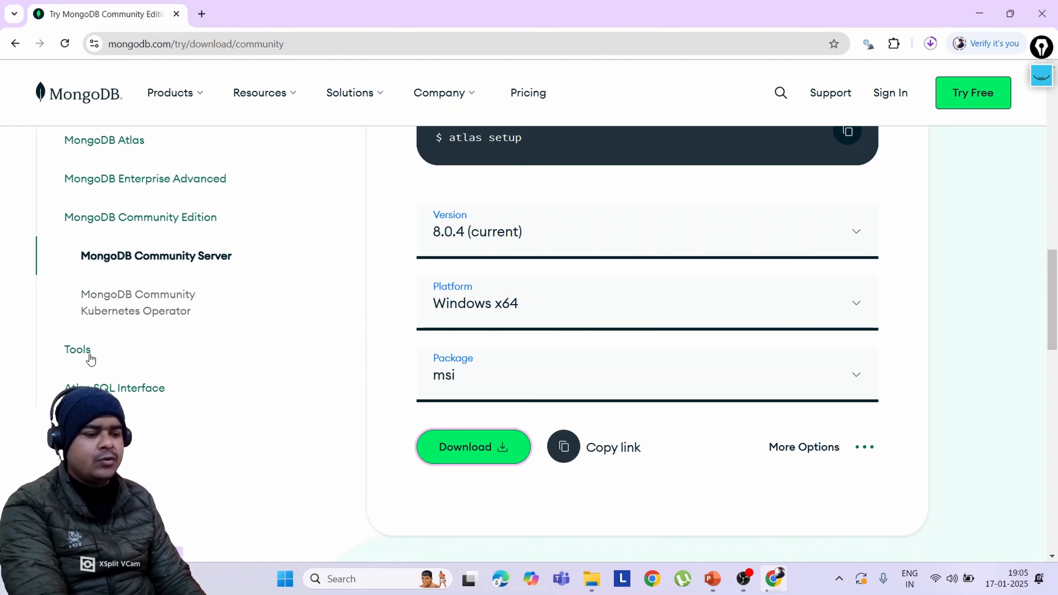
Open the MongoDB Shell download in the Tools section and download version 2.3.8 for Windows x64 (10+) as an msi package
{"action": "left_click", "coordinate": [77, 349]}
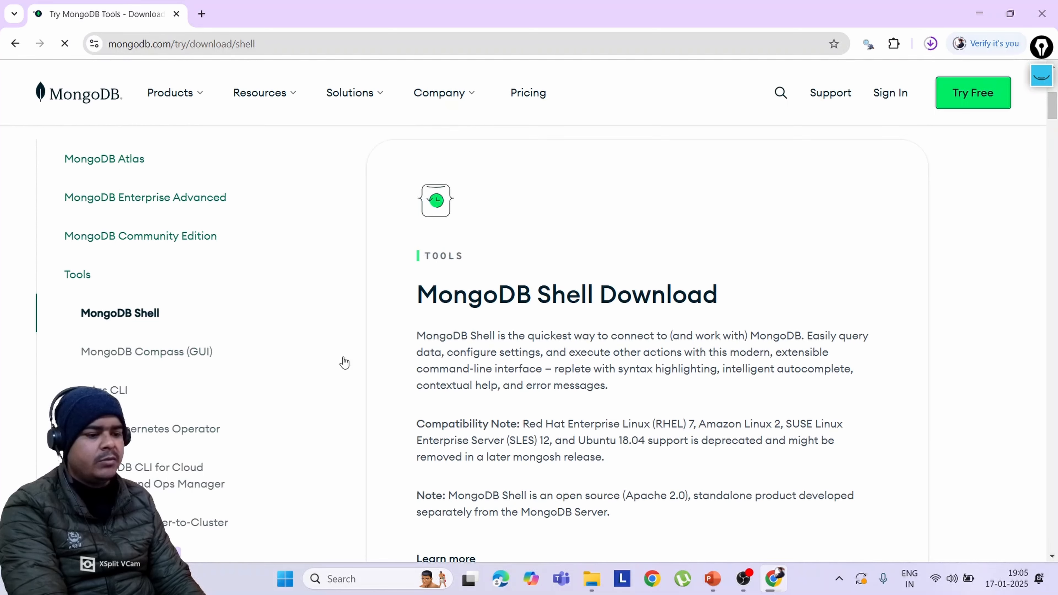
{"action": "scroll", "coordinate": [572, 403], "scroll_direction": "down", "scroll_amount": 6}
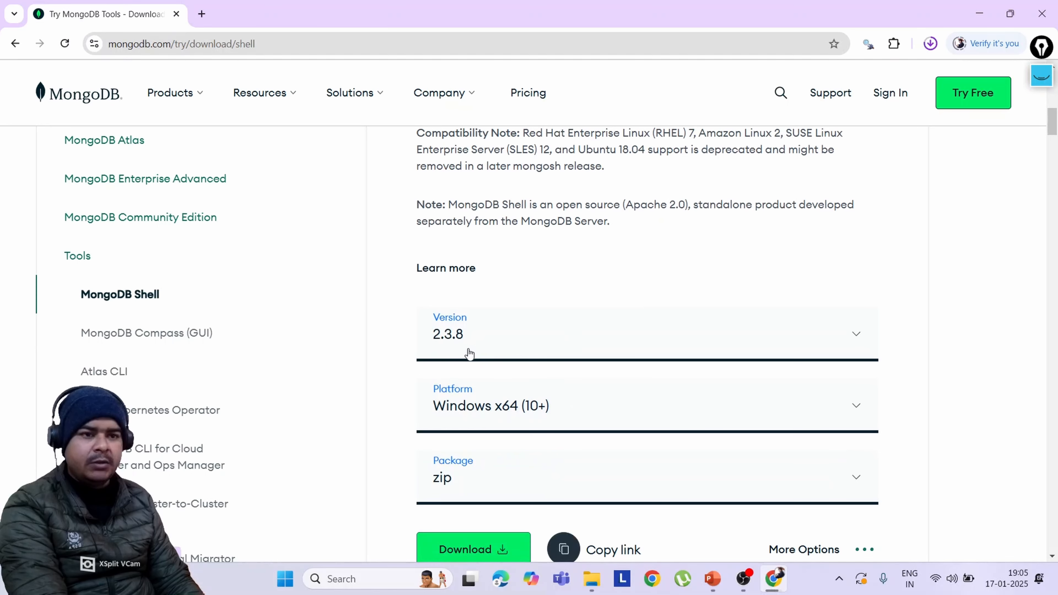
{"action": "scroll", "coordinate": [484, 354], "scroll_direction": "down", "scroll_amount": 2}
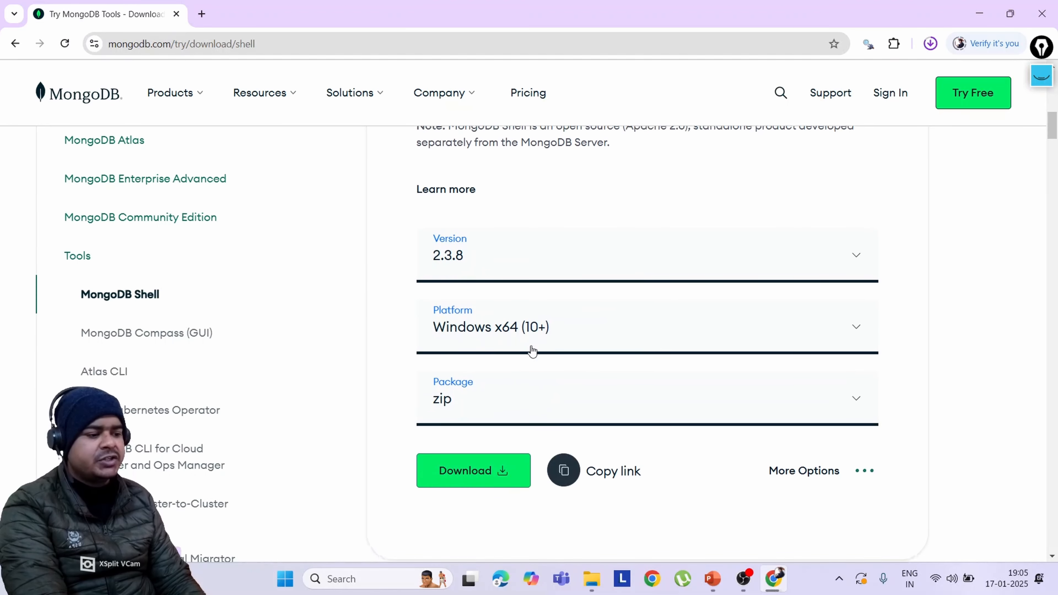
{"action": "scroll", "coordinate": [531, 350], "scroll_direction": "down", "scroll_amount": 2}
{"action": "left_click", "coordinate": [445, 362]}
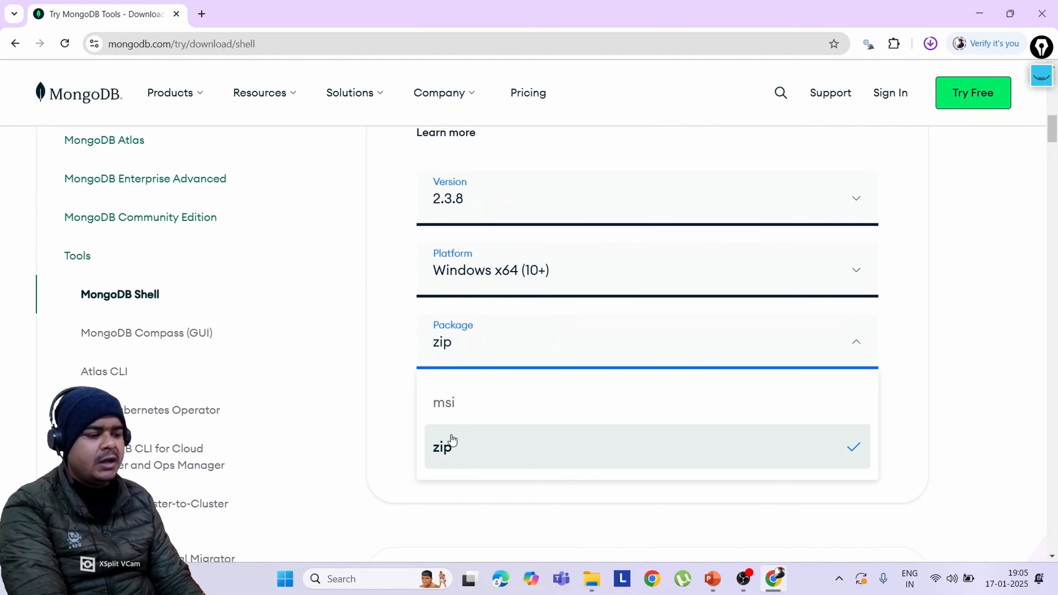
{"action": "left_click", "coordinate": [455, 410]}
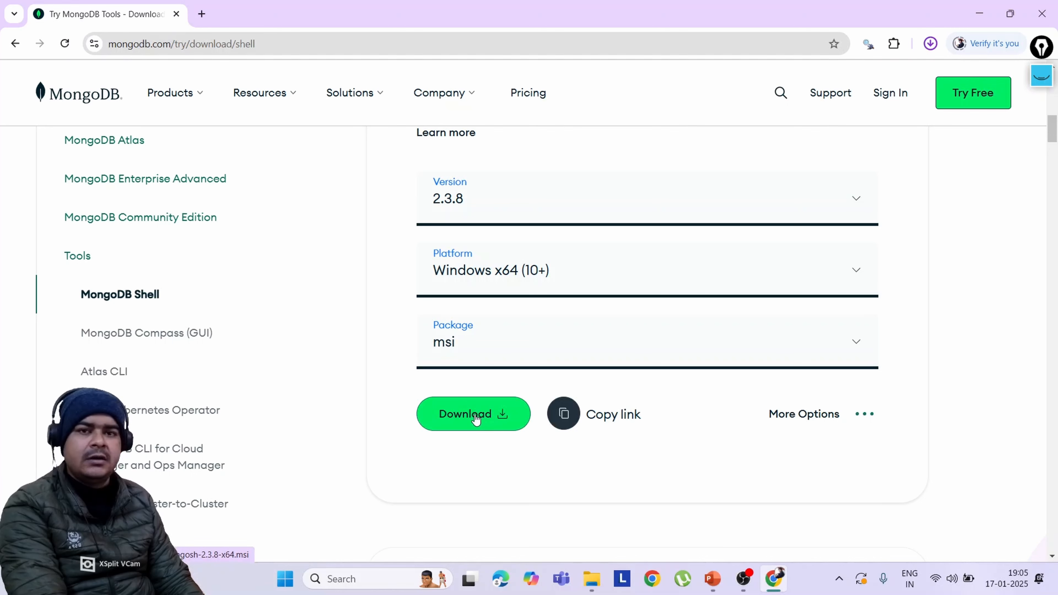
{"action": "left_click", "coordinate": [466, 416]}
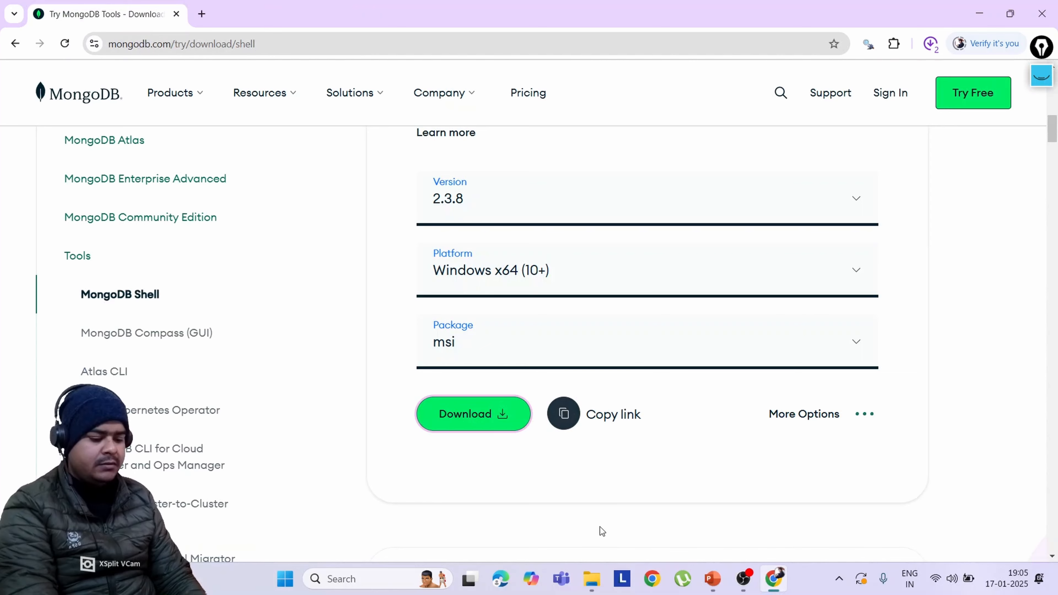
Switch to File Explorer, run the mongodb-windows-x86_64-8.0.4-signed installer from Downloads, and continue to the license agreement
{"action": "left_click", "coordinate": [594, 581]}
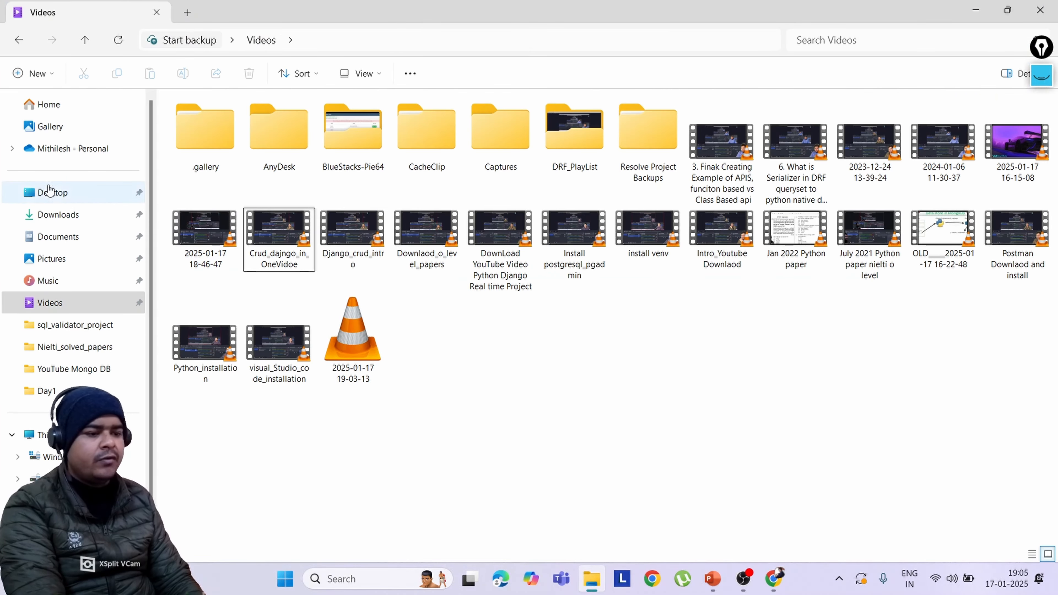
{"action": "left_click", "coordinate": [51, 217]}
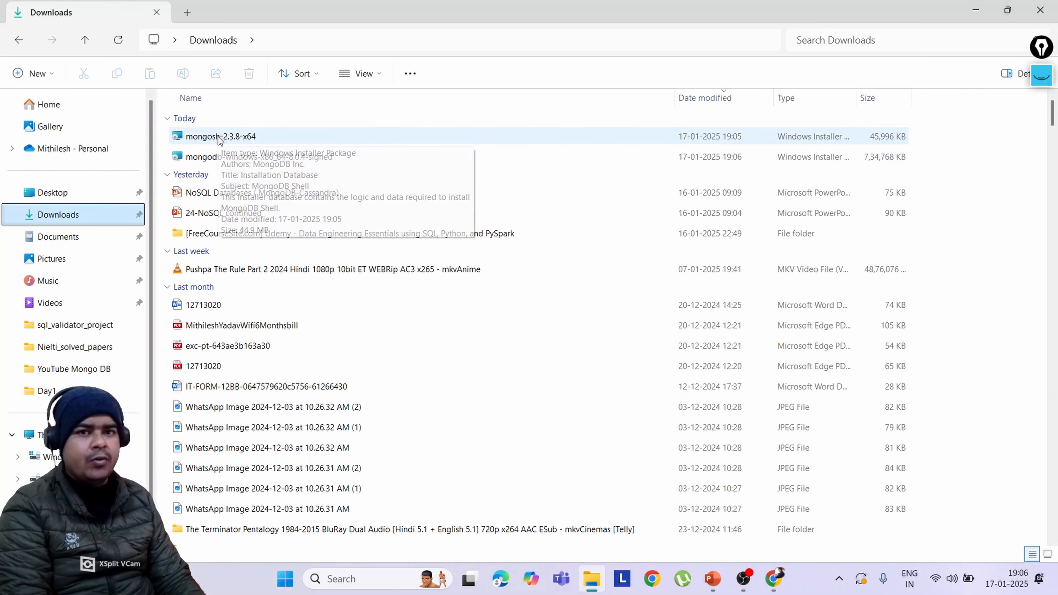
{"action": "left_click", "coordinate": [216, 161]}
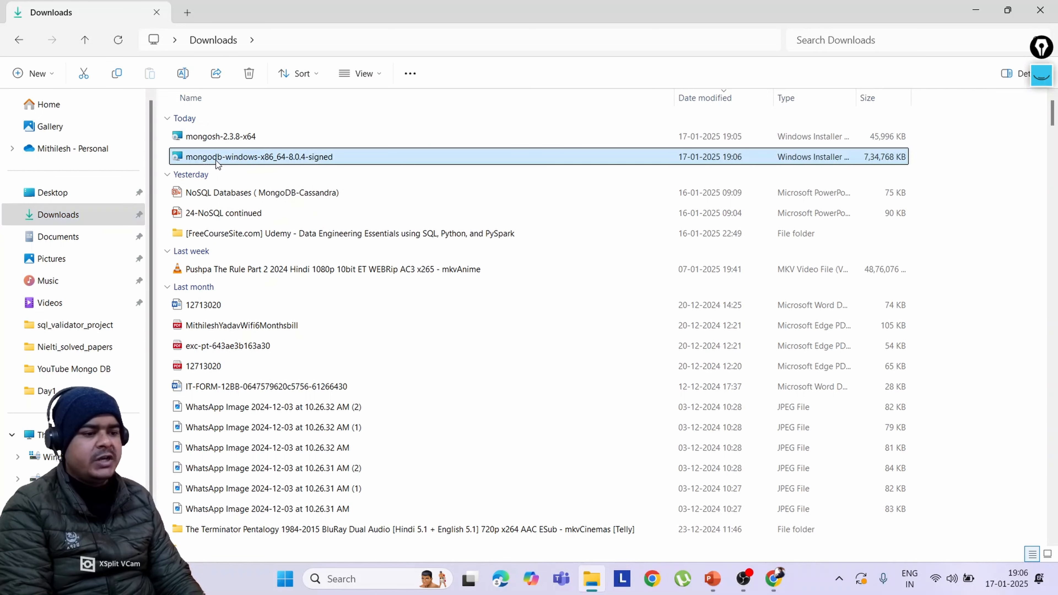
{"action": "right_click", "coordinate": [215, 160]}
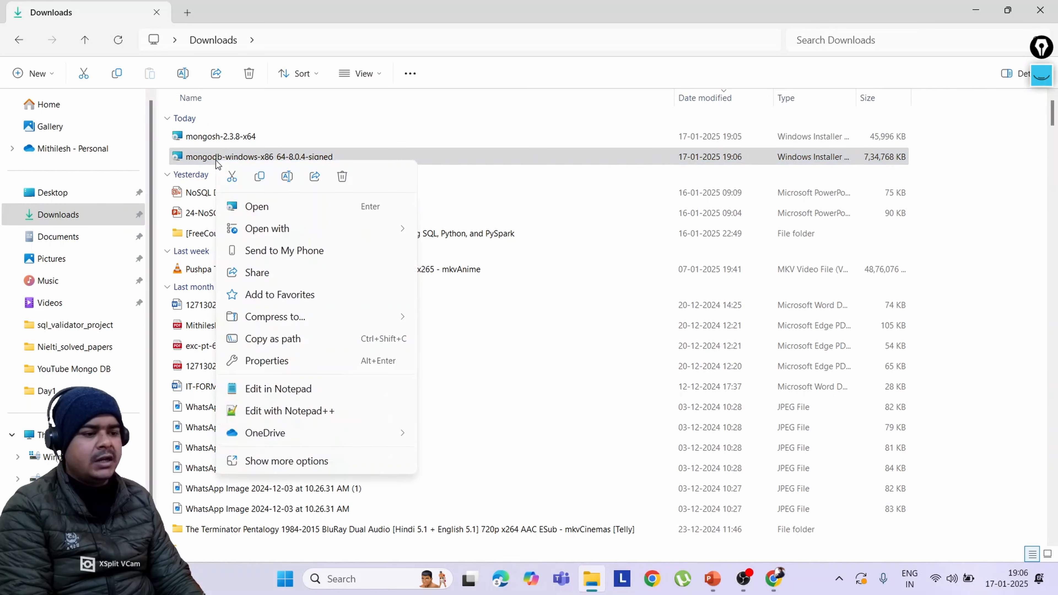
{"action": "left_click", "coordinate": [299, 461]}
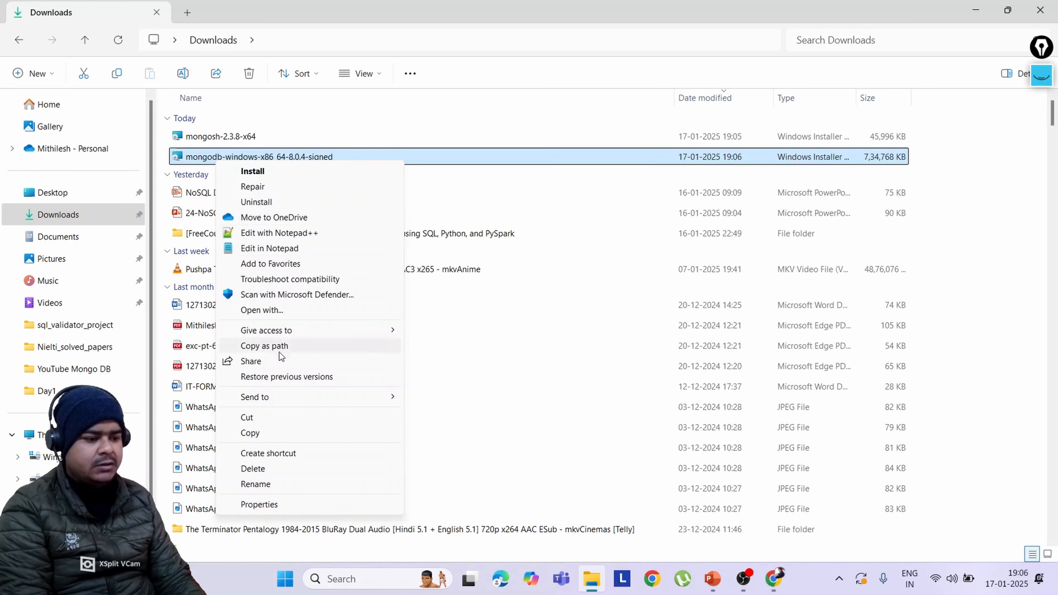
{"action": "left_click", "coordinate": [278, 177]}
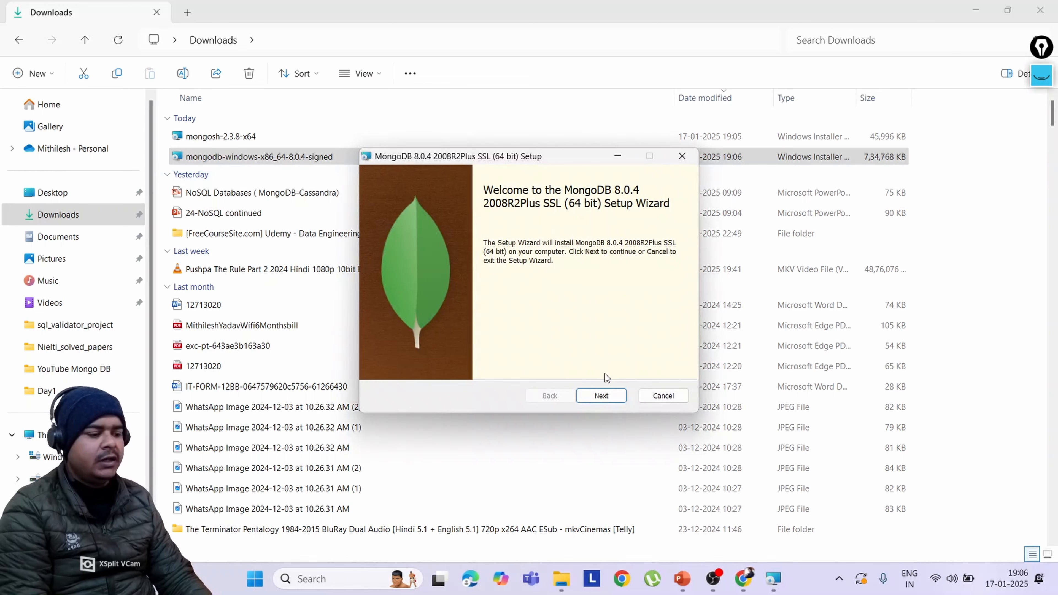
{"action": "left_click", "coordinate": [600, 397]}
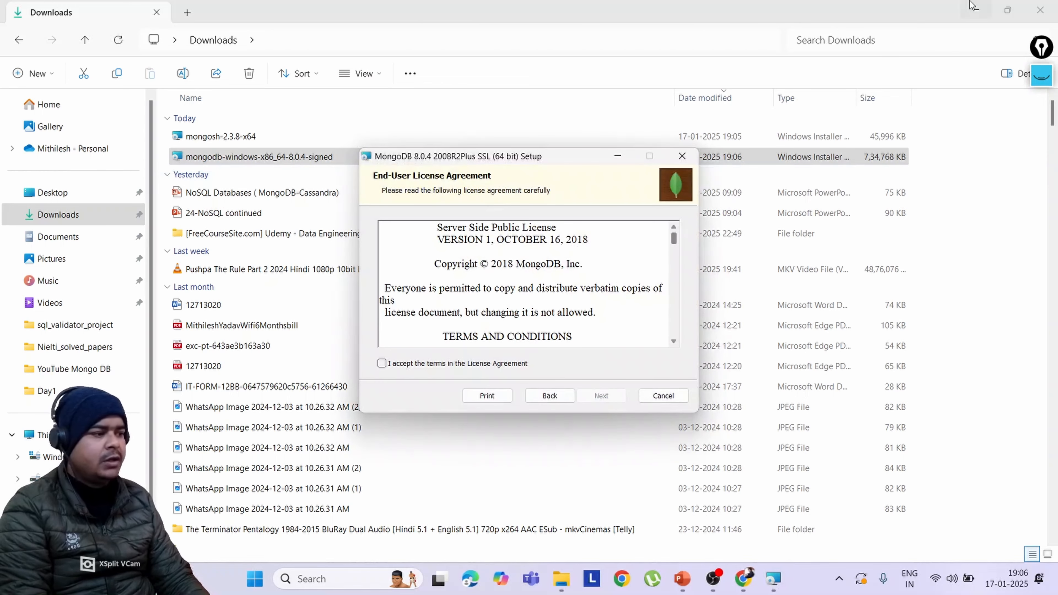
Minimize all open windows to clear the desktop and bring back only the MongoDB setup wizard
{"action": "left_click", "coordinate": [976, 10]}
{"action": "left_click", "coordinate": [978, 9]}
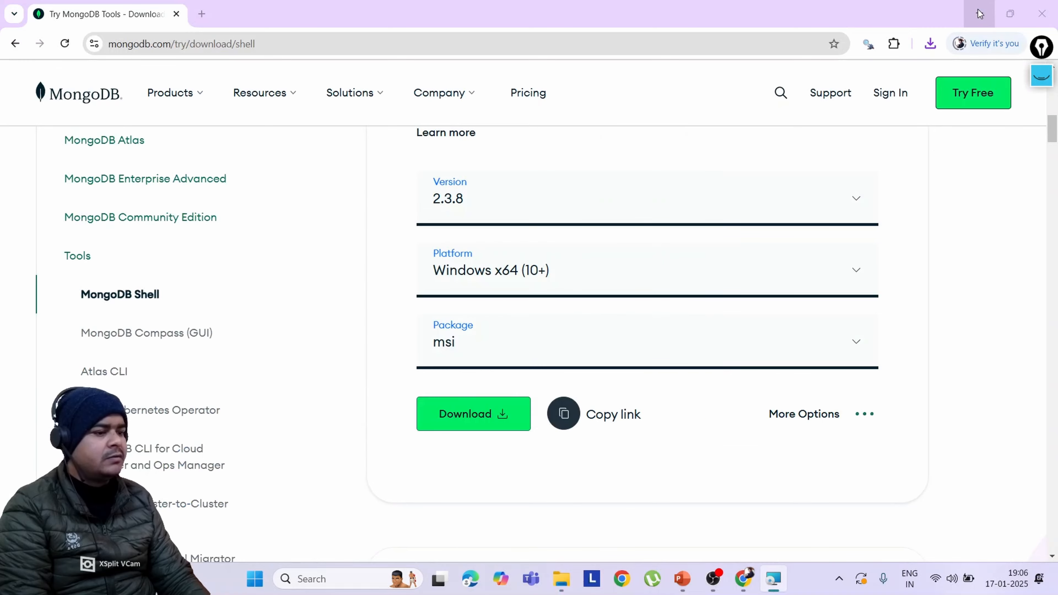
{"action": "key", "text": "super+d"}
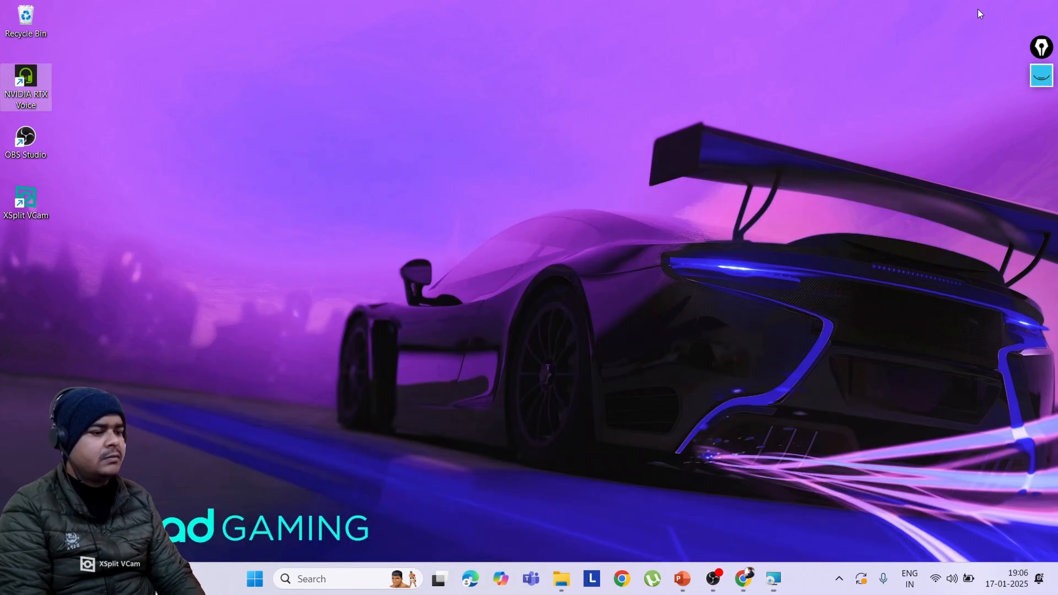
{"action": "left_click", "coordinate": [775, 581]}
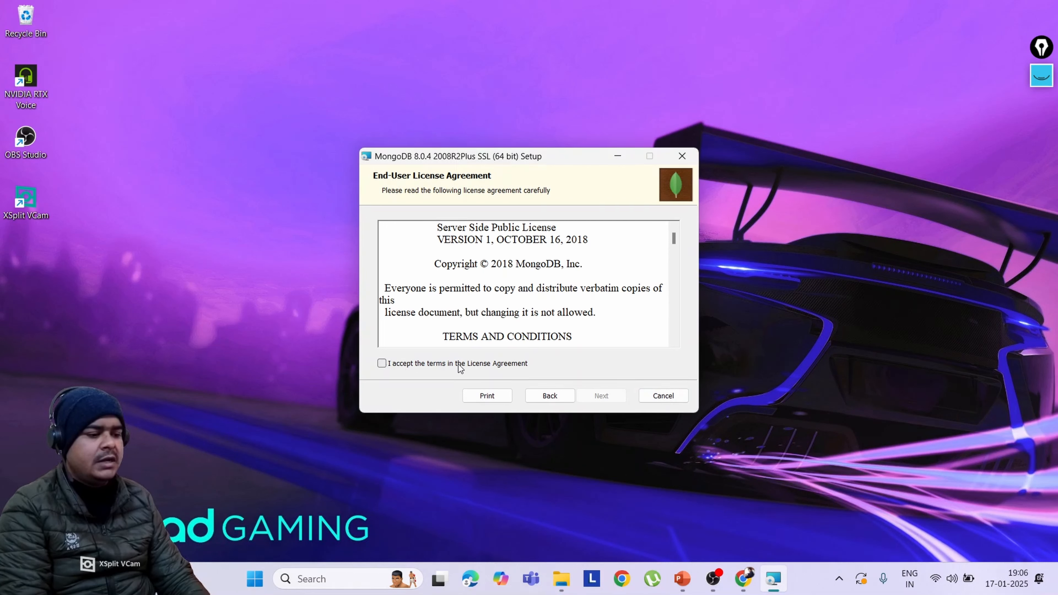
Accept the license agreement and install MongoDB with the Complete setup type, keeping the default service configuration
{"action": "left_click", "coordinate": [486, 366]}
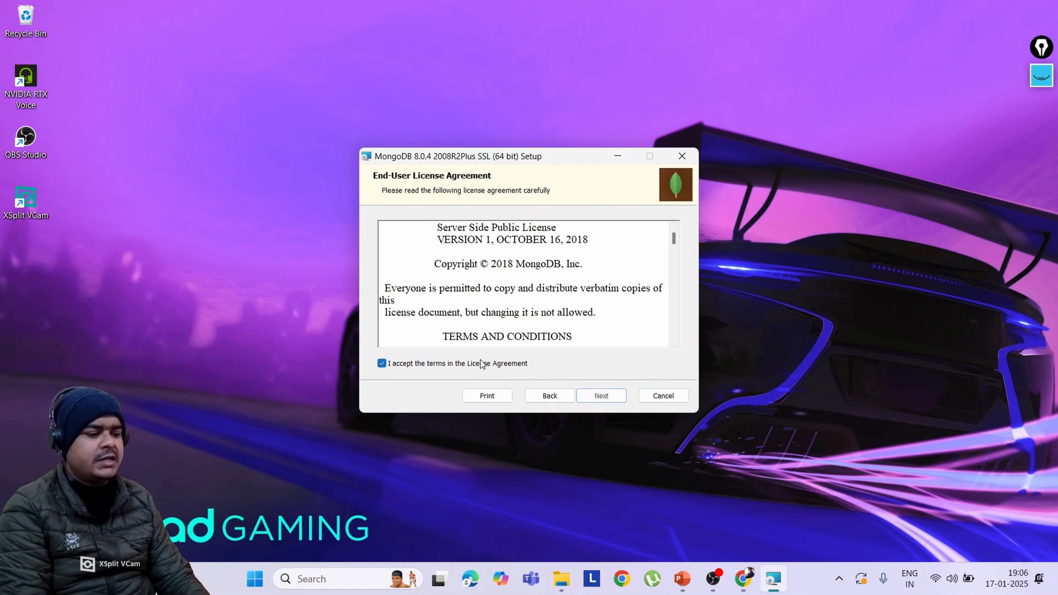
{"action": "left_click", "coordinate": [593, 400]}
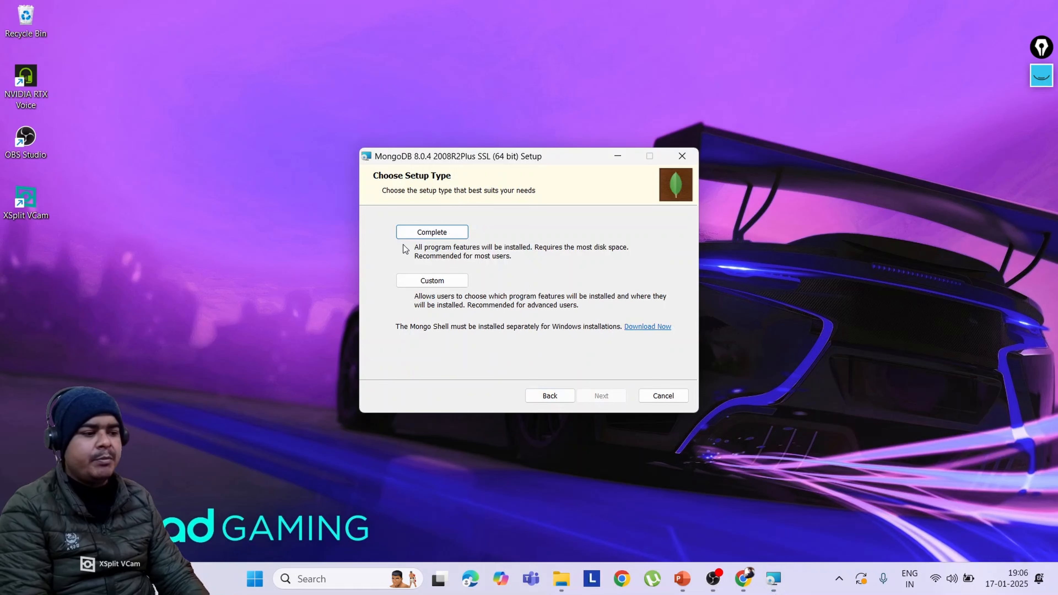
{"action": "left_click", "coordinate": [450, 233]}
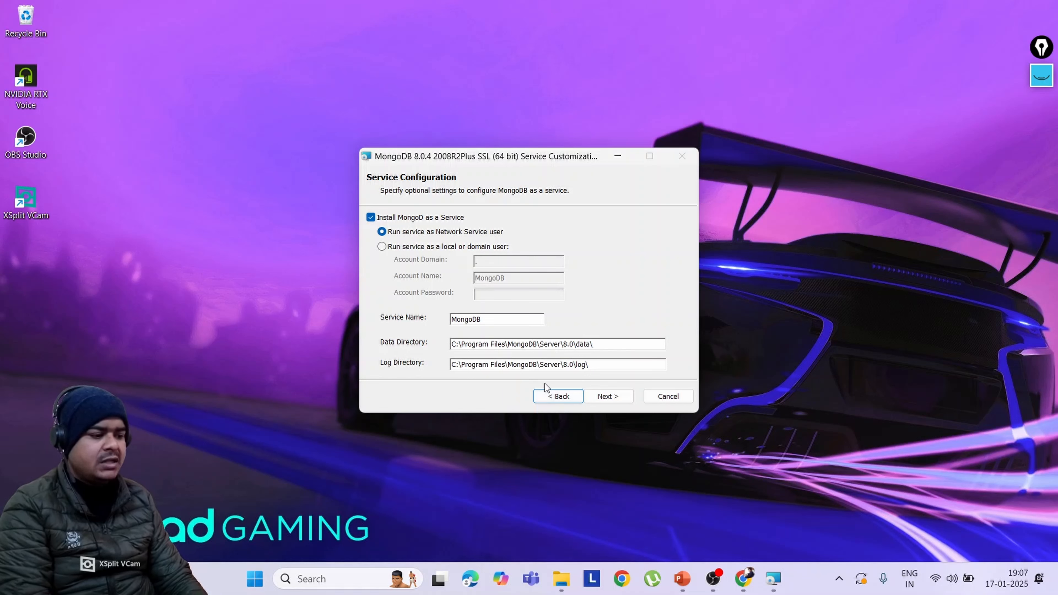
{"action": "left_click", "coordinate": [608, 396]}
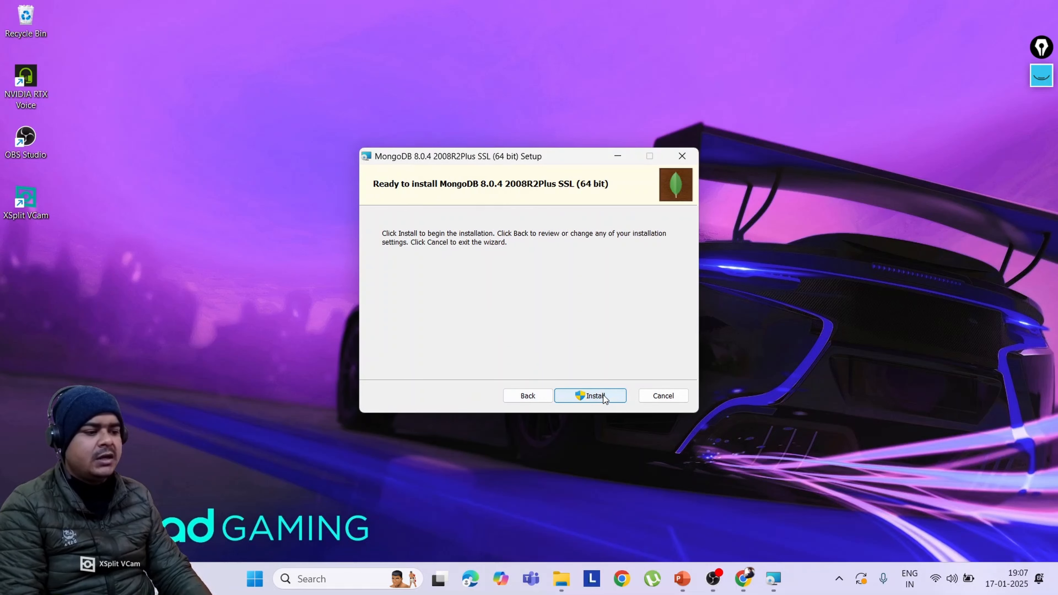
{"action": "left_click", "coordinate": [599, 396]}
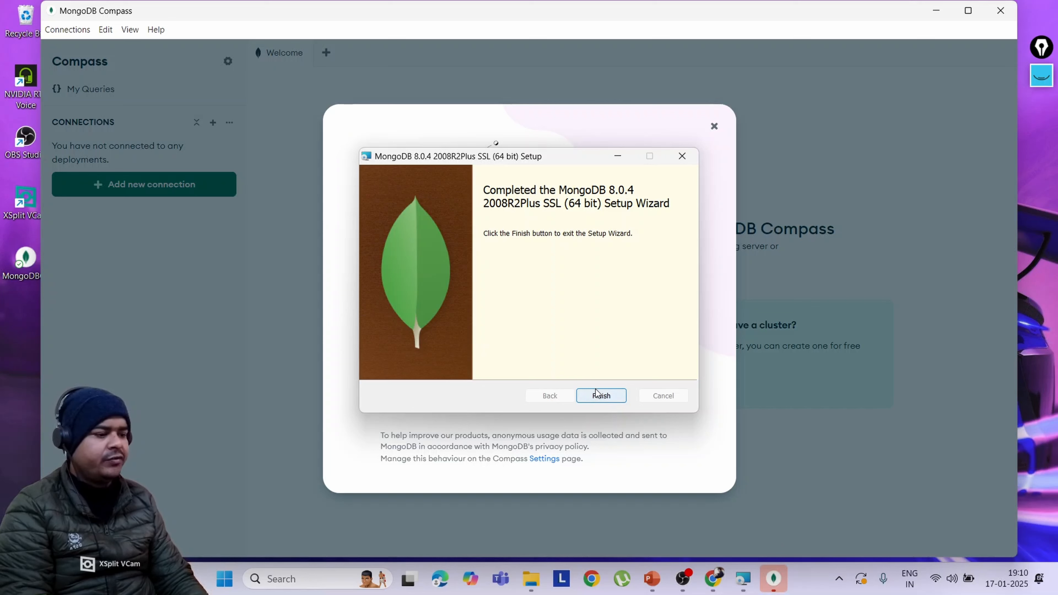
Finish the MongoDB setup wizard, dismiss the Compass welcome dialog, and maximize the MongoDB Compass window
{"action": "left_click", "coordinate": [602, 397]}
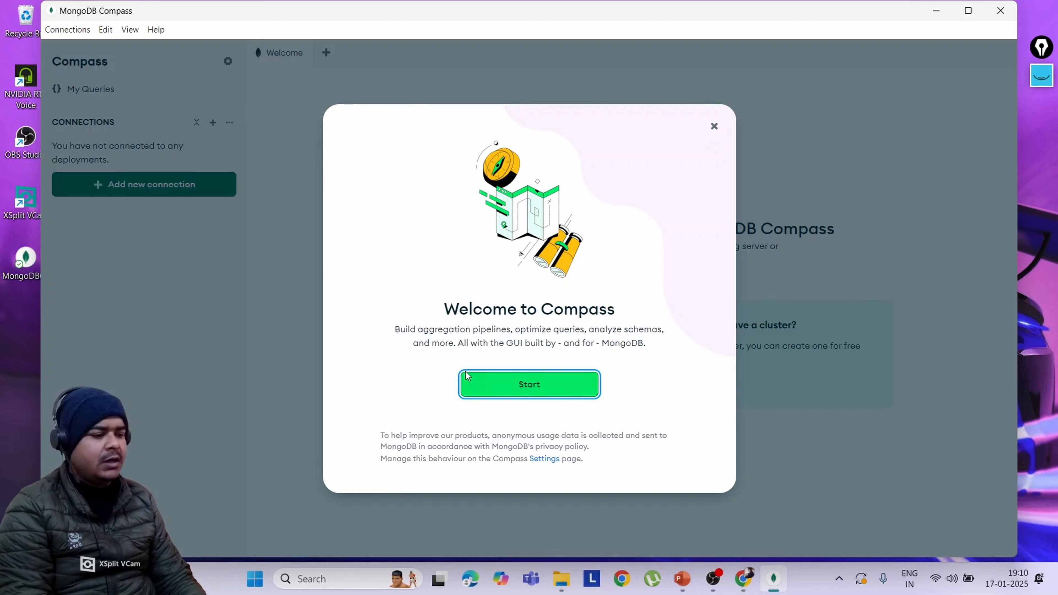
{"action": "left_click", "coordinate": [525, 388]}
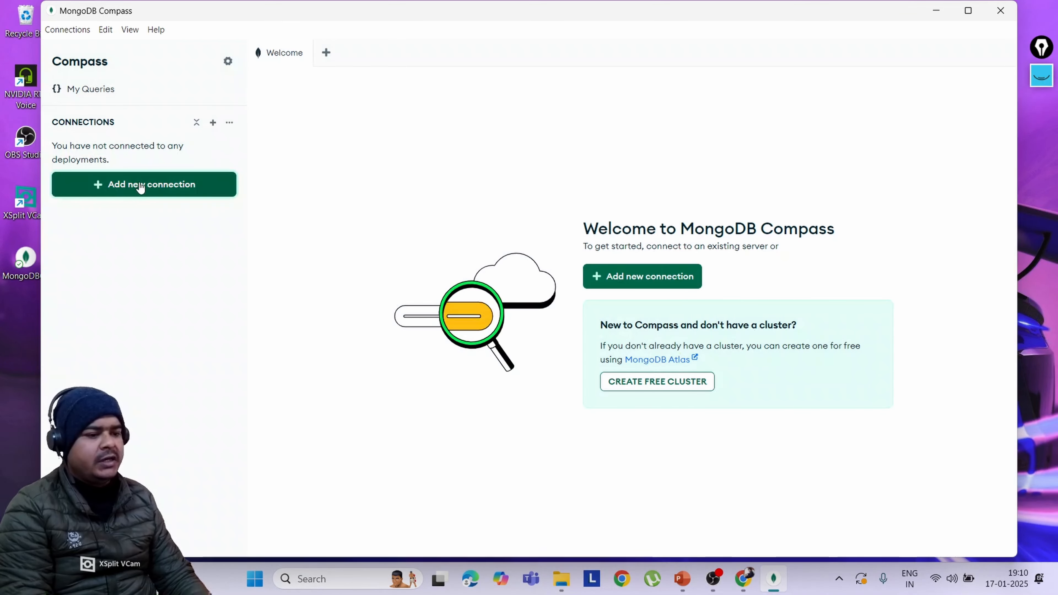
{"action": "left_click", "coordinate": [968, 10]}
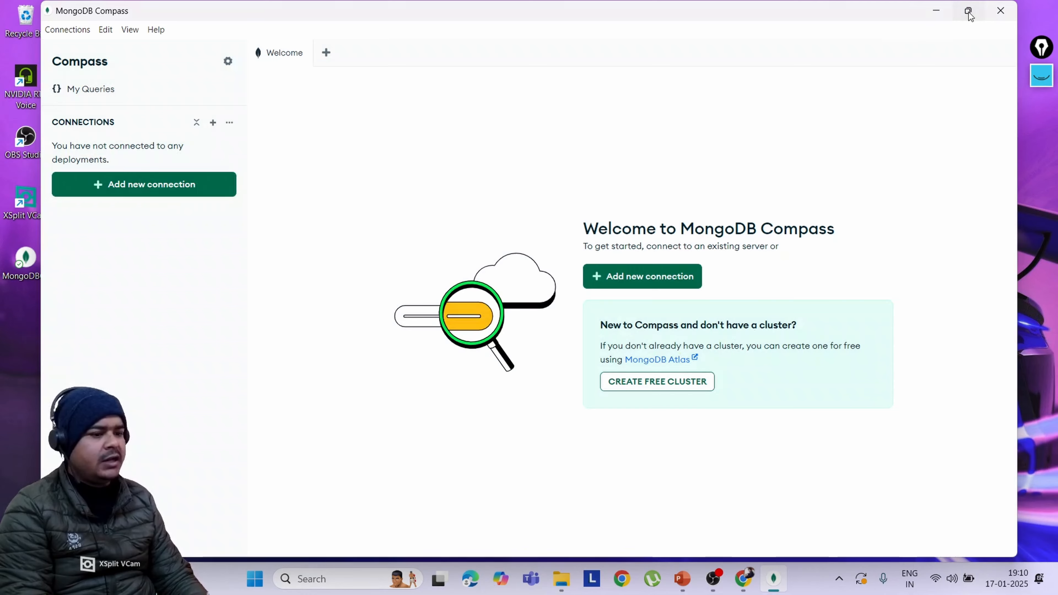
Add a connection to mongodb://localhost:27017/, name it with the owner's first name followed by _testDB, and save and connect
{"action": "left_click", "coordinate": [113, 187]}
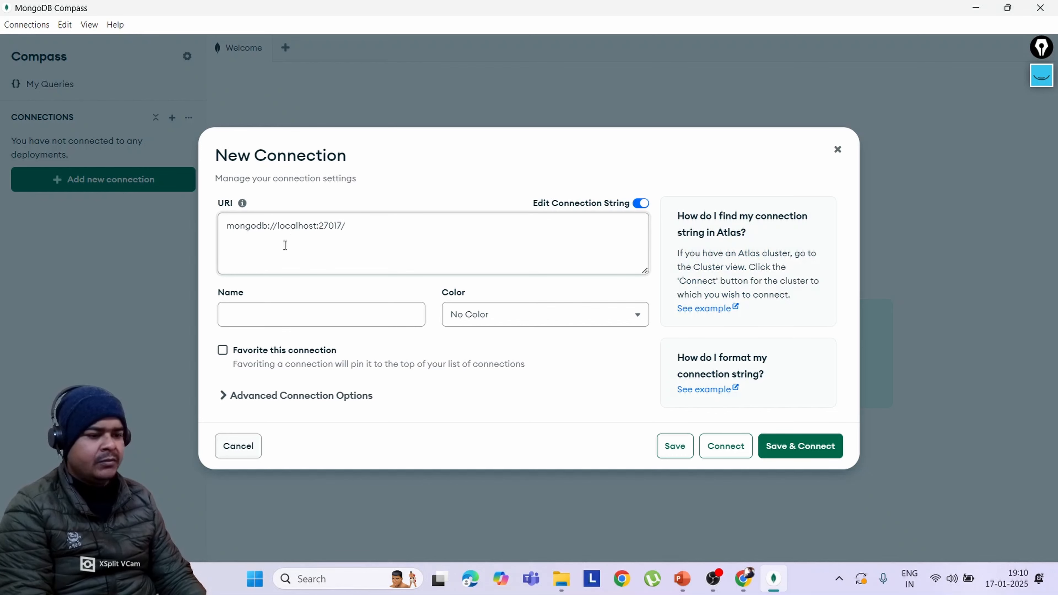
{"action": "left_click", "coordinate": [297, 321]}
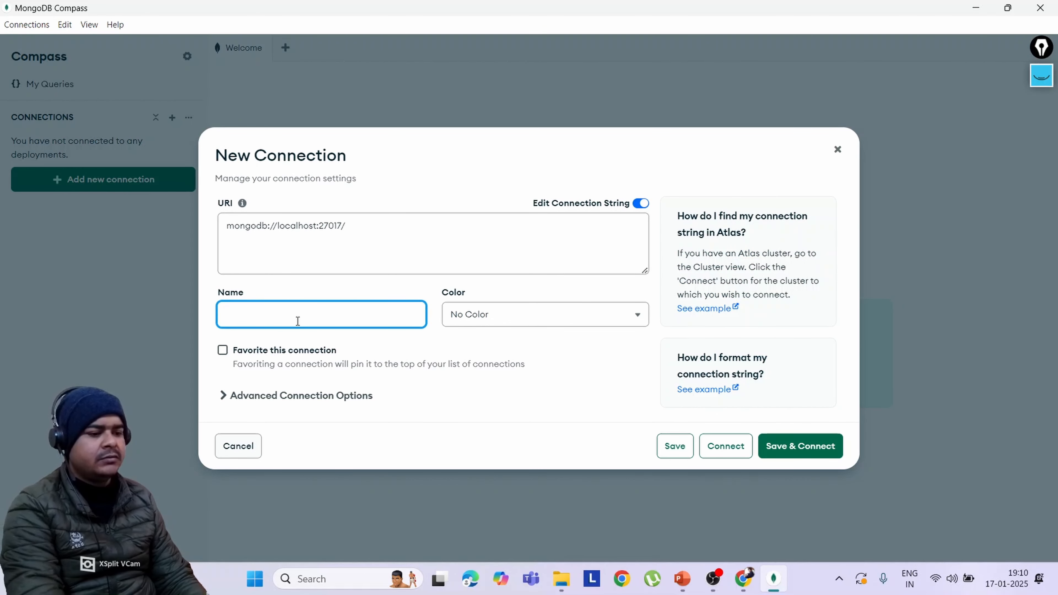
{"action": "type", "text": "Mithilesh_"}
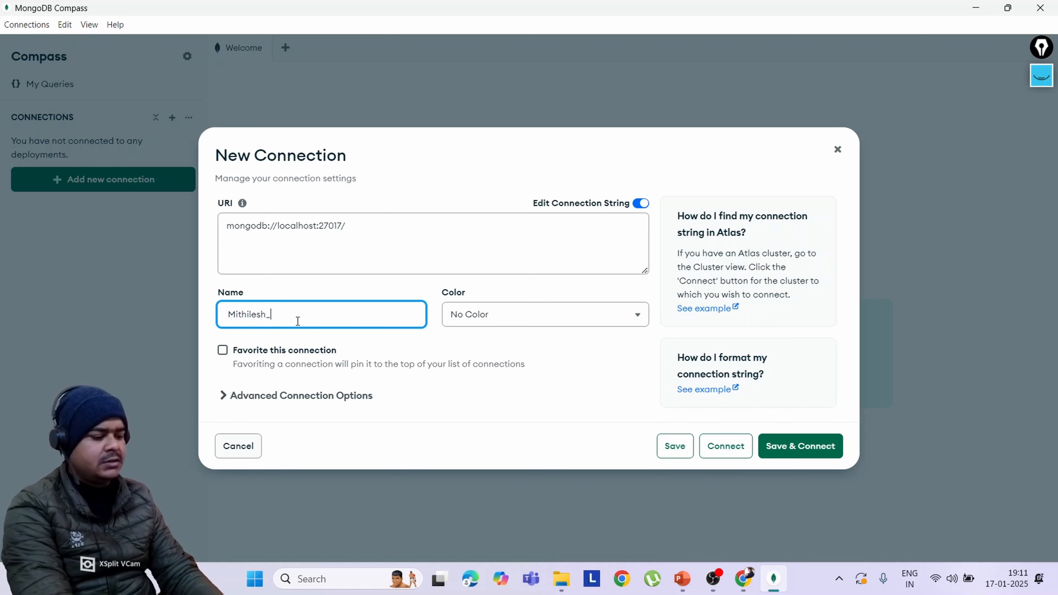
{"action": "type", "text": "testD"}
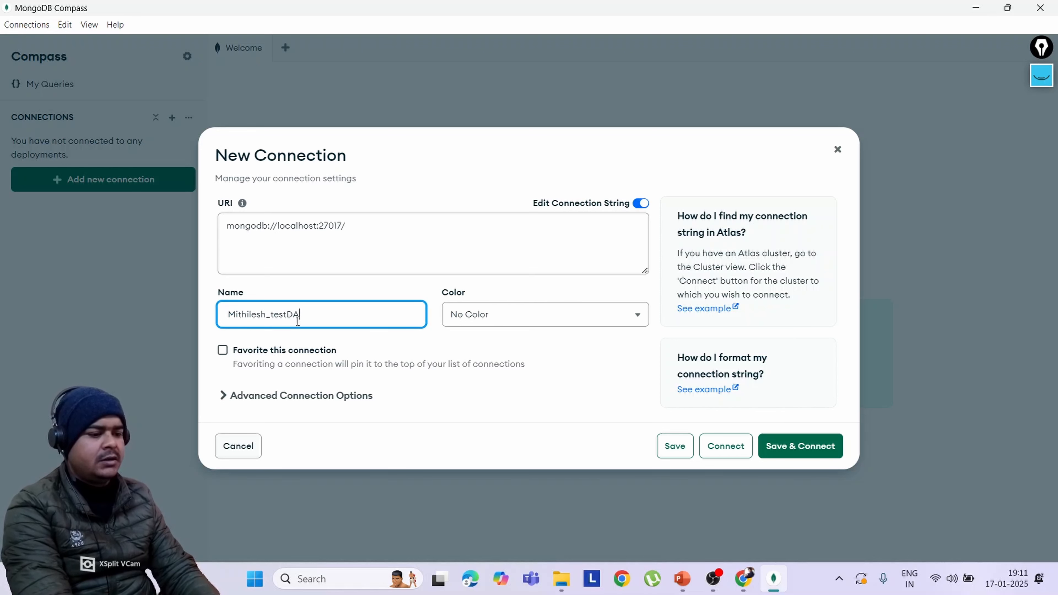
{"action": "type", "text": "B"}
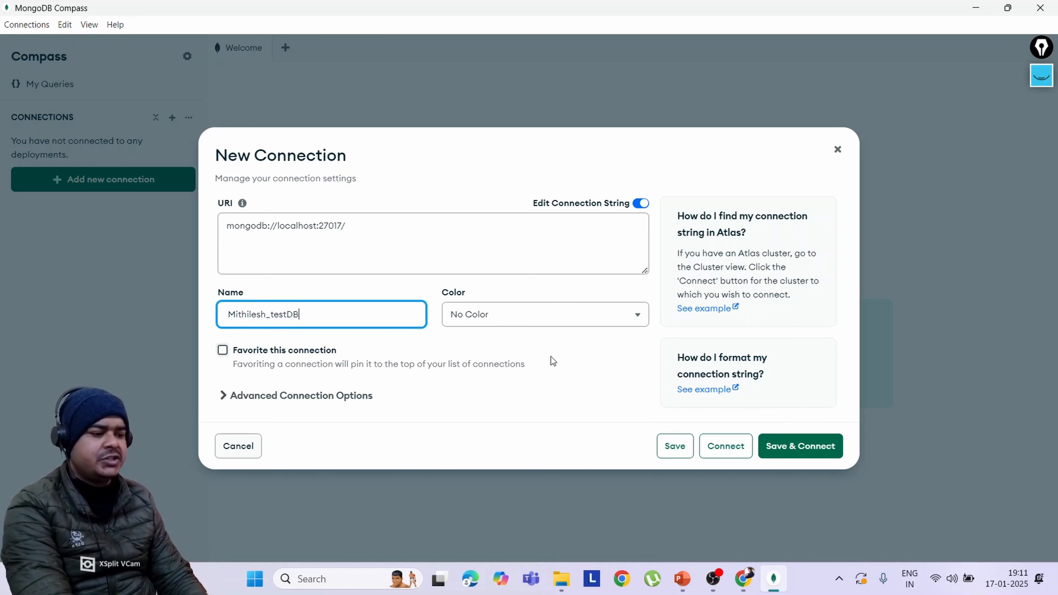
{"action": "left_click", "coordinate": [783, 445]}
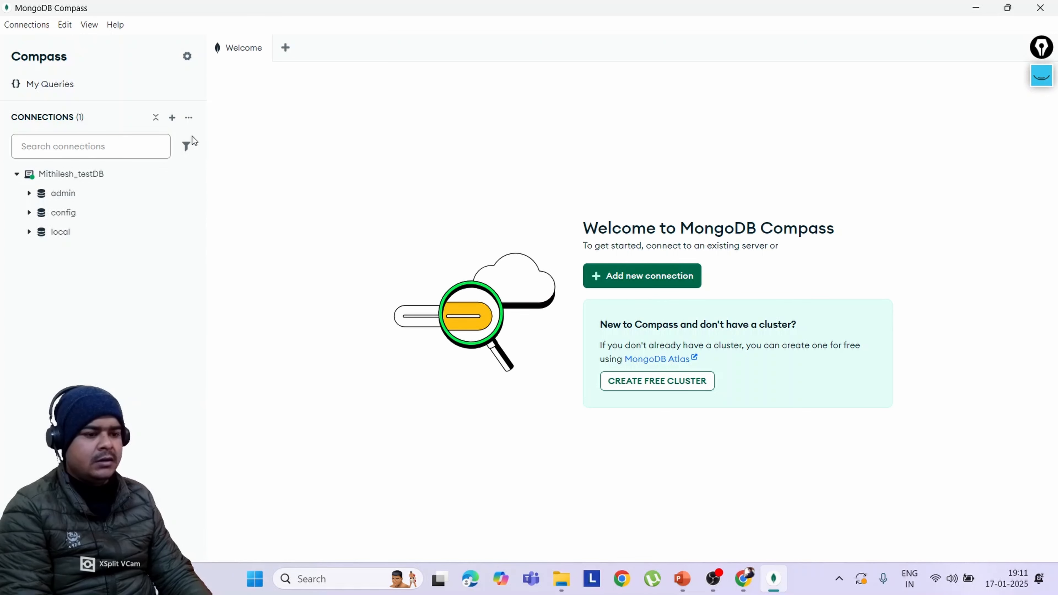
Open another new connection form, examine the host and port in its URI, and close the form without saving
{"action": "left_click", "coordinate": [172, 117]}
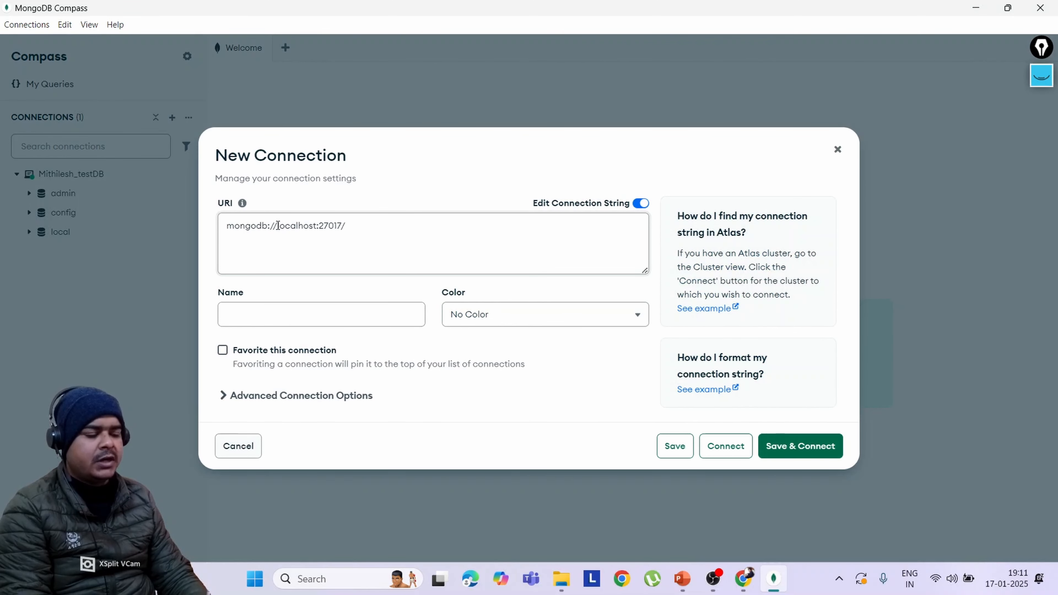
{"action": "left_click_drag", "start_coordinate": [277, 225], "coordinate": [319, 222]}
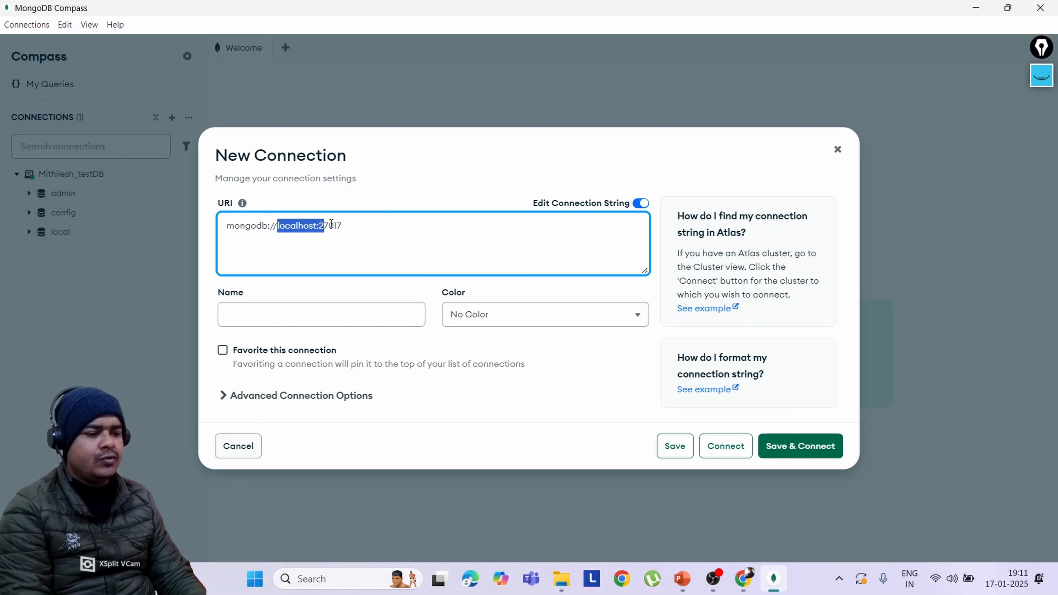
{"action": "double_click", "coordinate": [331, 225]}
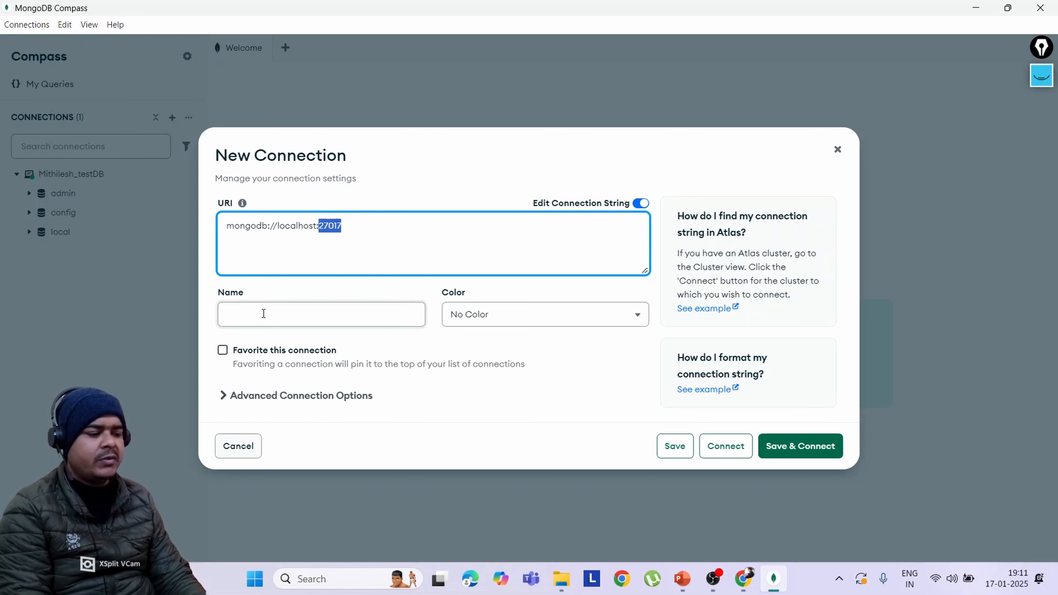
{"action": "left_click", "coordinate": [319, 312]}
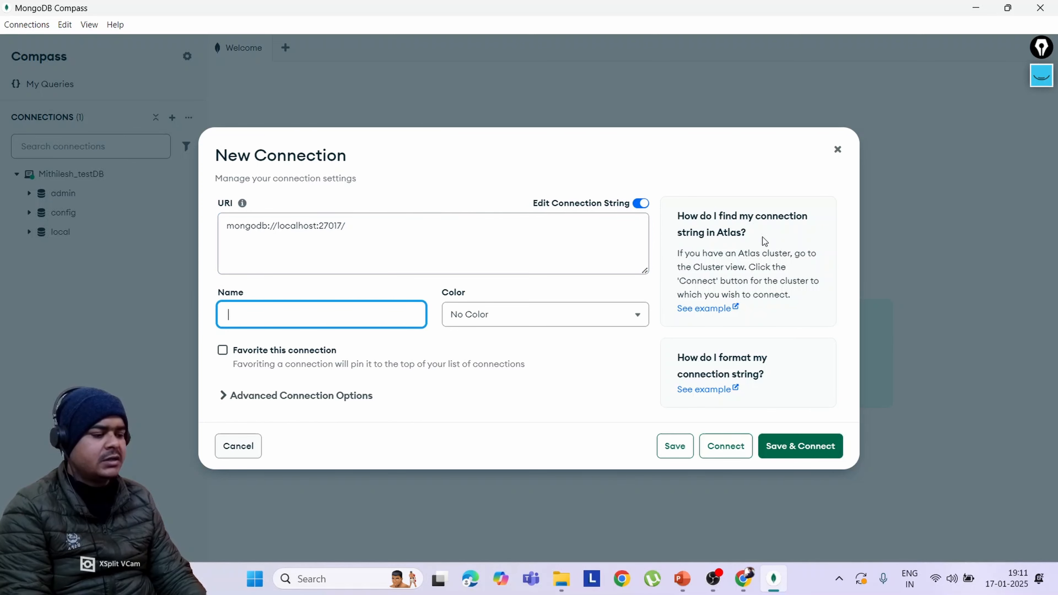
{"action": "left_click", "coordinate": [837, 151]}
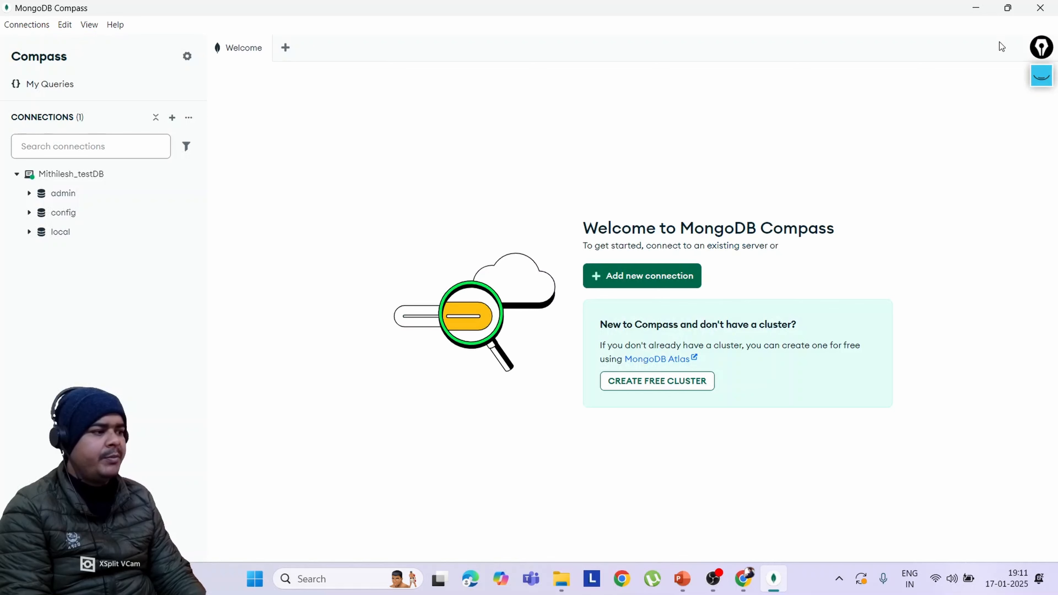
Close MongoDB Compass, switch to the Downloads folder in File Explorer, and select the mongosh-2.3.8-x64 installer
{"action": "left_click", "coordinate": [1041, 8]}
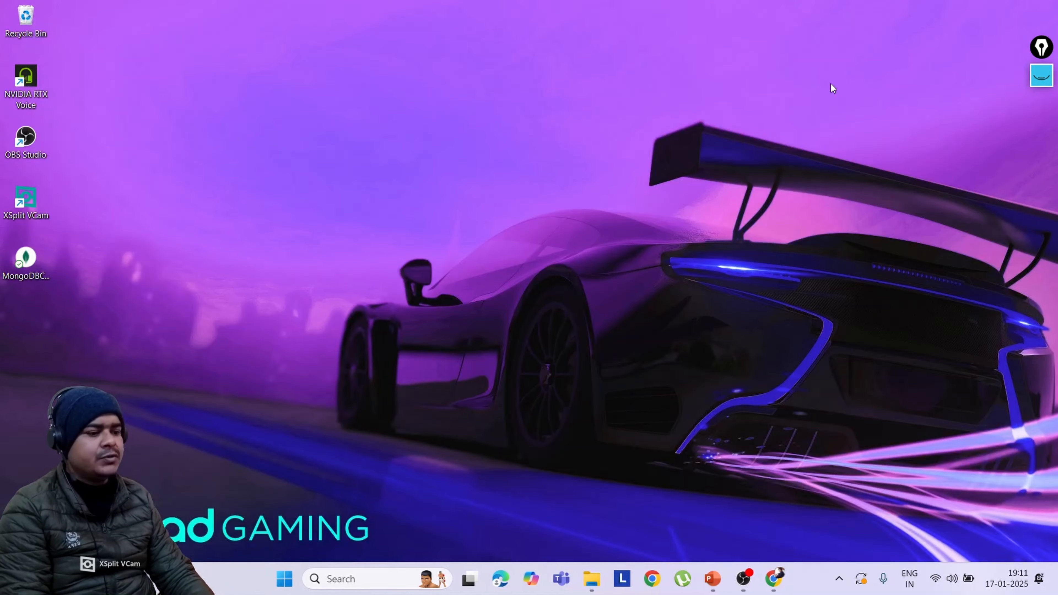
{"action": "left_click", "coordinate": [592, 582]}
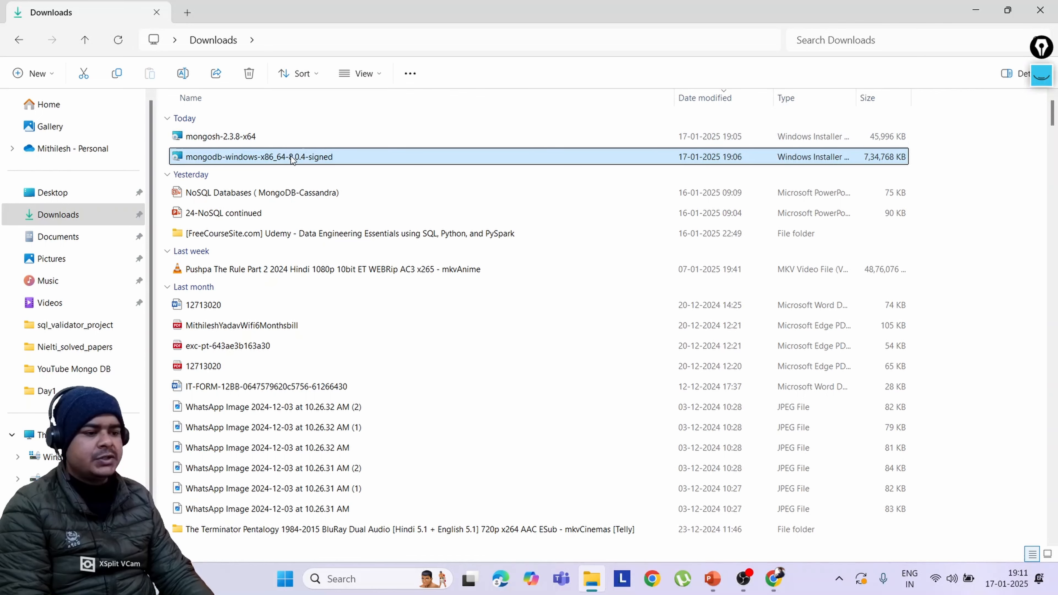
{"action": "left_click", "coordinate": [265, 137]}
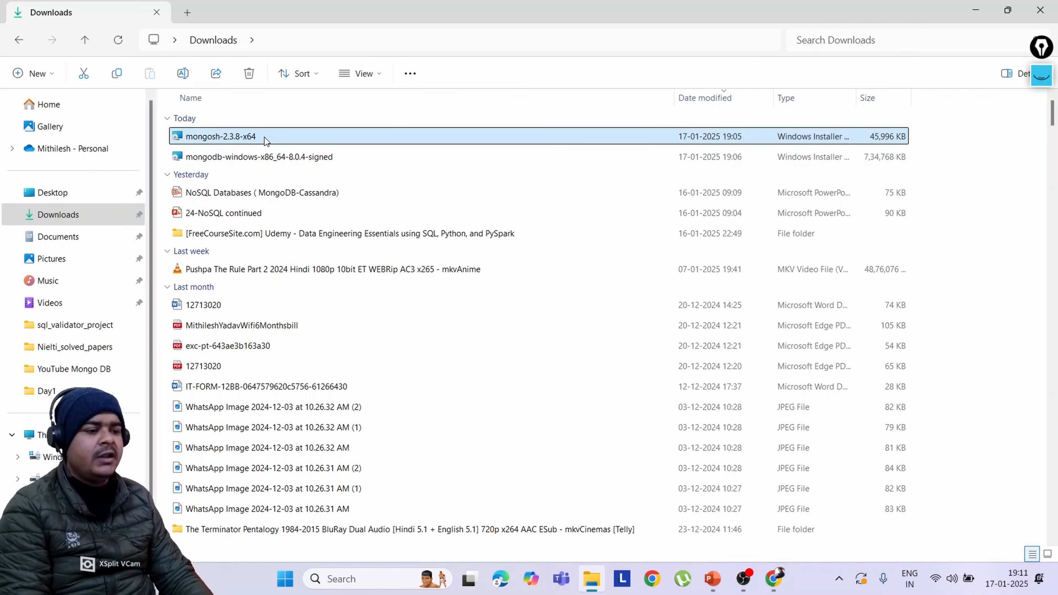
{"action": "right_click", "coordinate": [265, 137]}
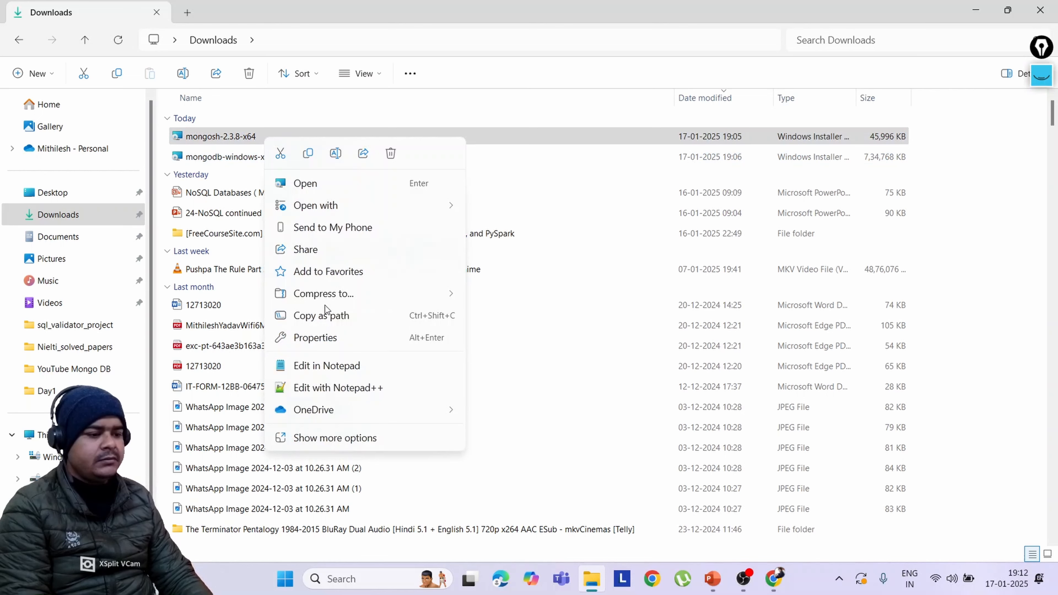
{"action": "left_click", "coordinate": [324, 429]}
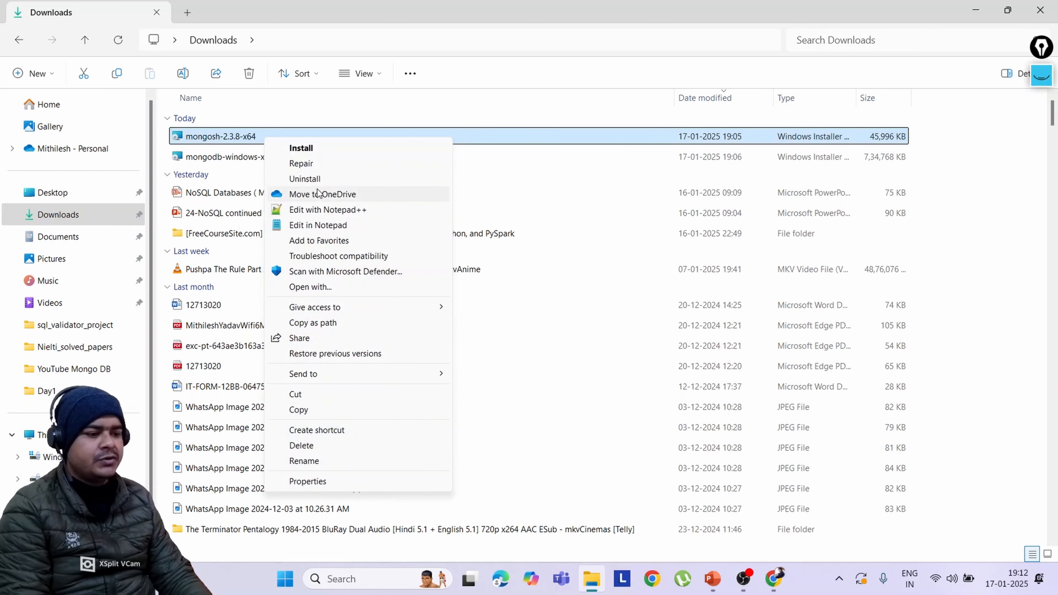
{"action": "left_click", "coordinate": [481, 136]}
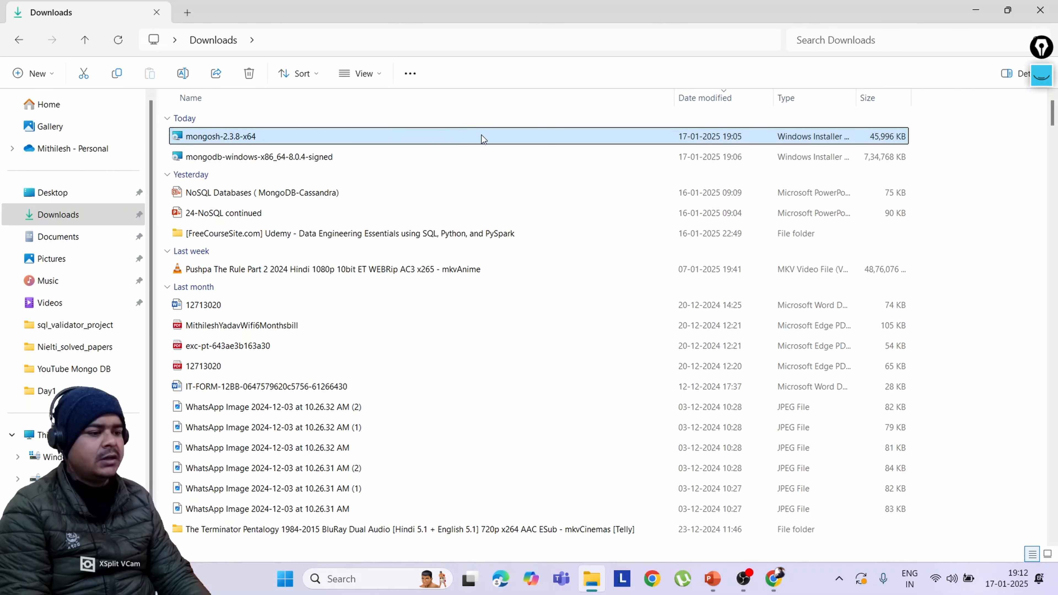
{"action": "key", "text": "F2"}
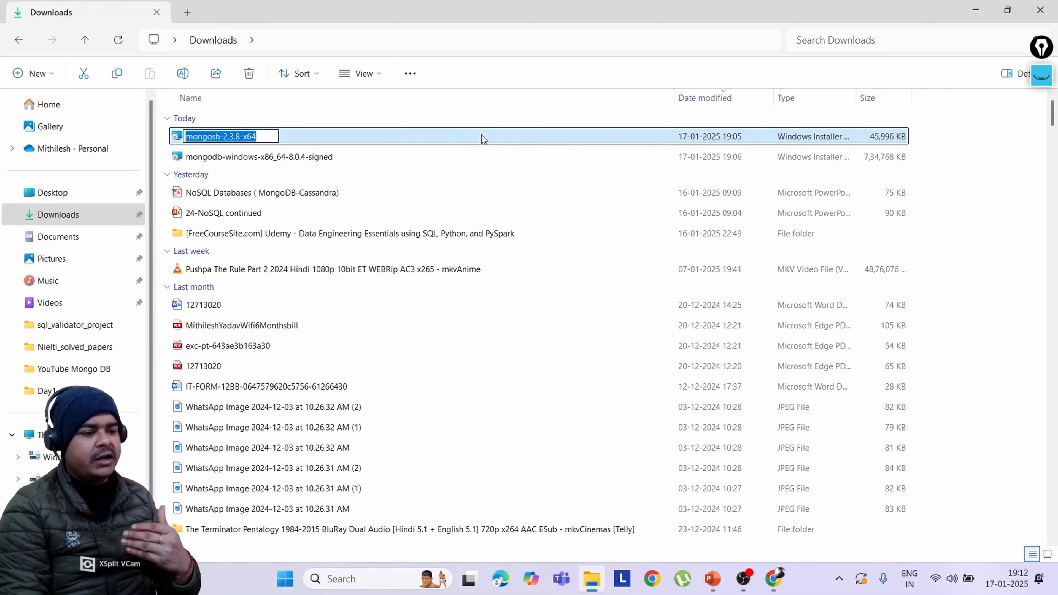
{"action": "key", "text": "Escape"}
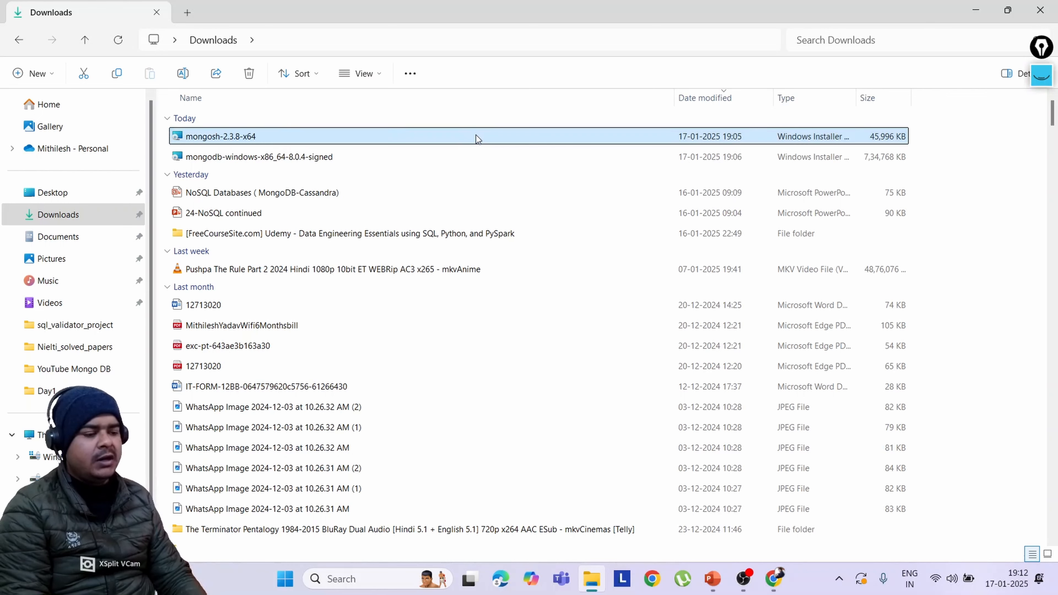
Run the mongosh-2.3.8-x64 installer, minimize File Explorer, and continue the MongoDB Shell setup to the destination folder page
{"action": "double_click", "coordinate": [476, 136]}
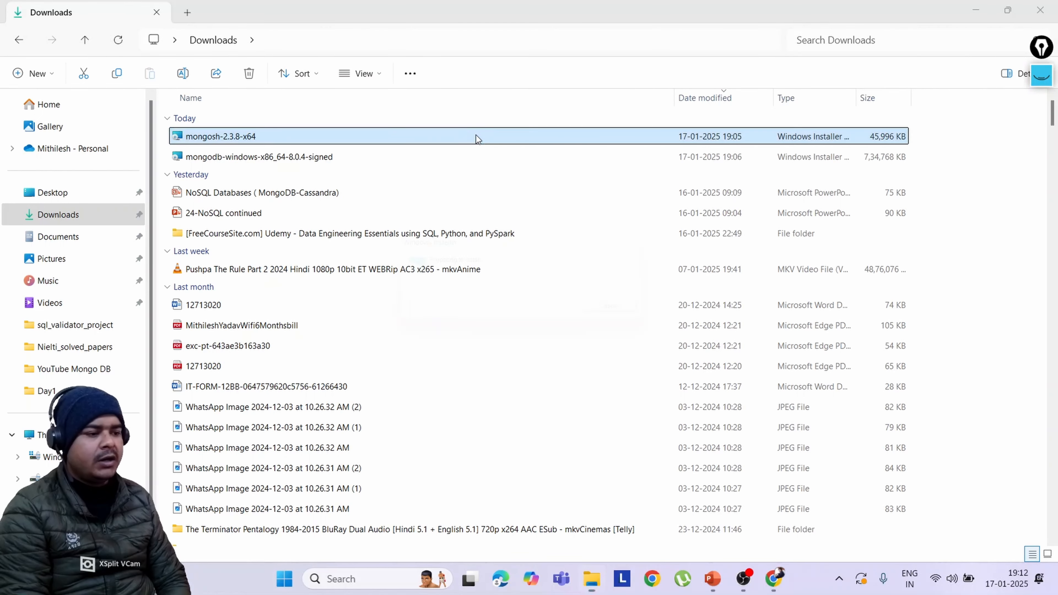
{"action": "left_click", "coordinate": [979, 6]}
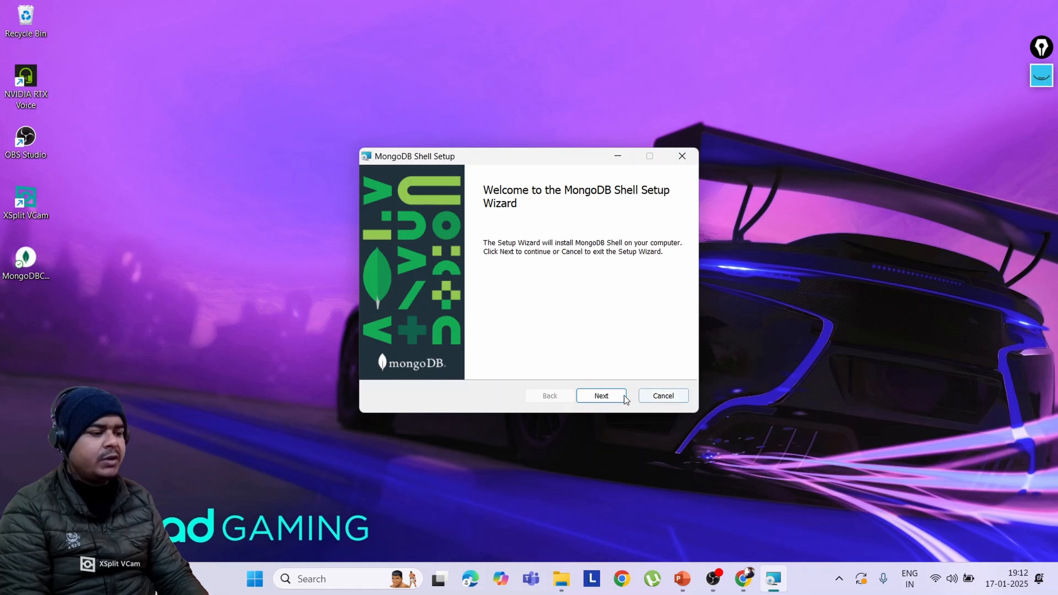
{"action": "left_click", "coordinate": [605, 396]}
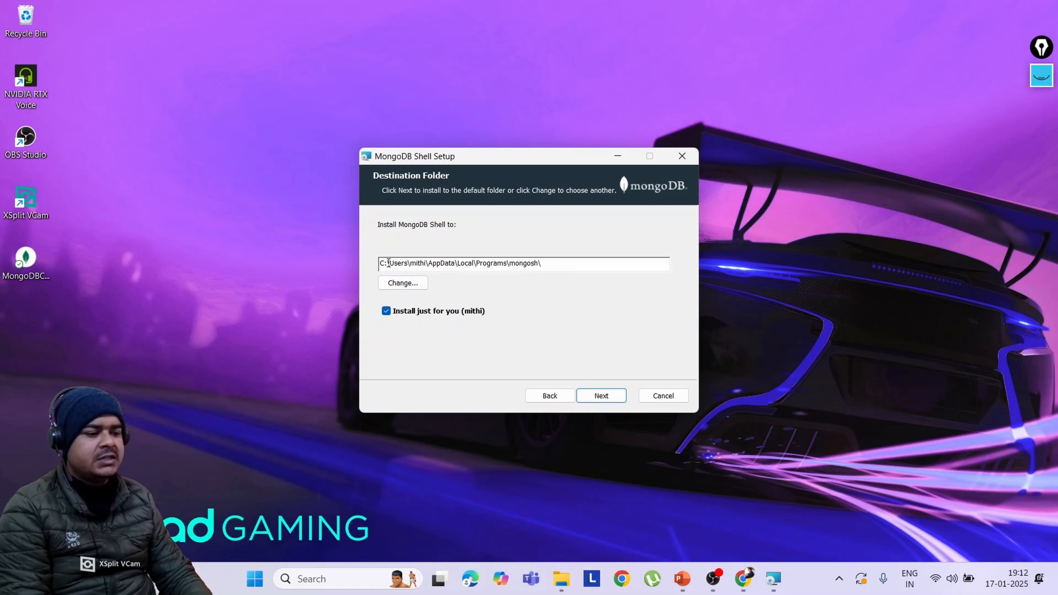
Start changing the MongoDB Shell destination folder and browse up from the default mongosh folder to the root of the C: drive
{"action": "left_click_drag", "start_coordinate": [390, 262], "coordinate": [547, 268]}
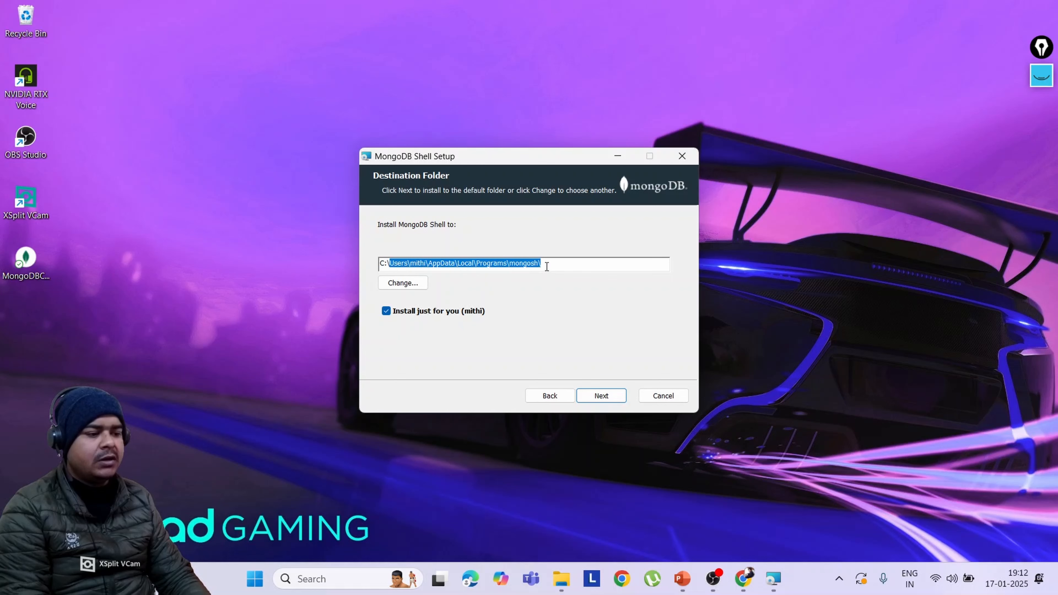
{"action": "left_click", "coordinate": [402, 283]}
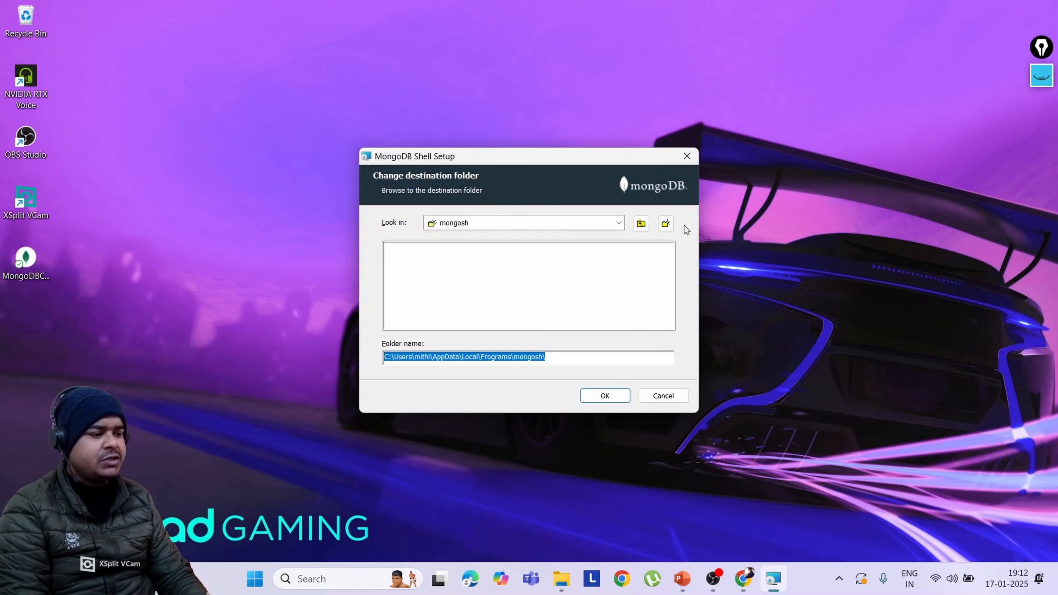
{"action": "left_click", "coordinate": [666, 223]}
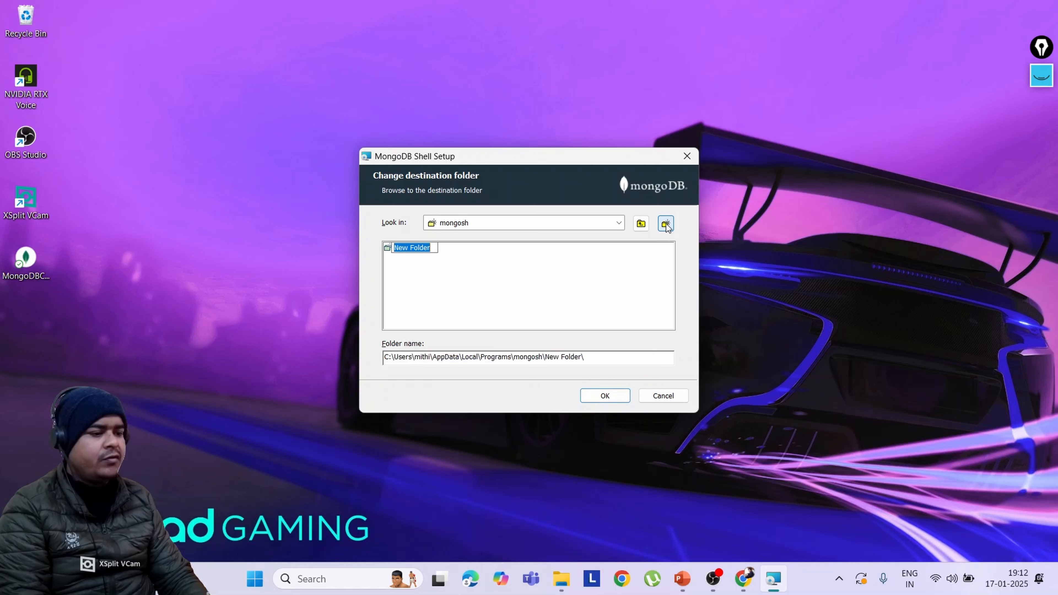
{"action": "left_click", "coordinate": [641, 224]}
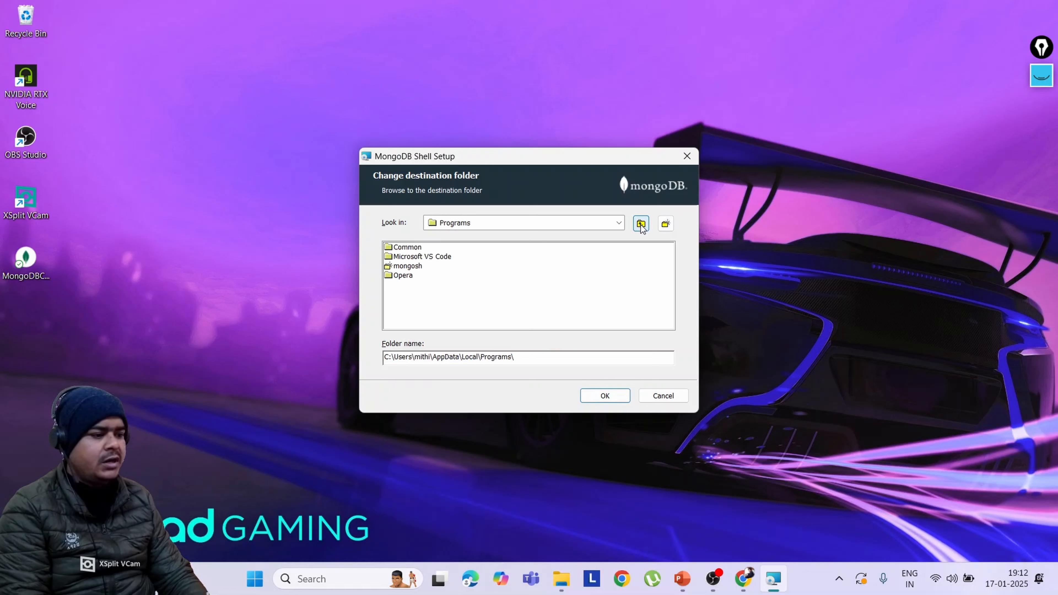
{"action": "left_click", "coordinate": [641, 224]}
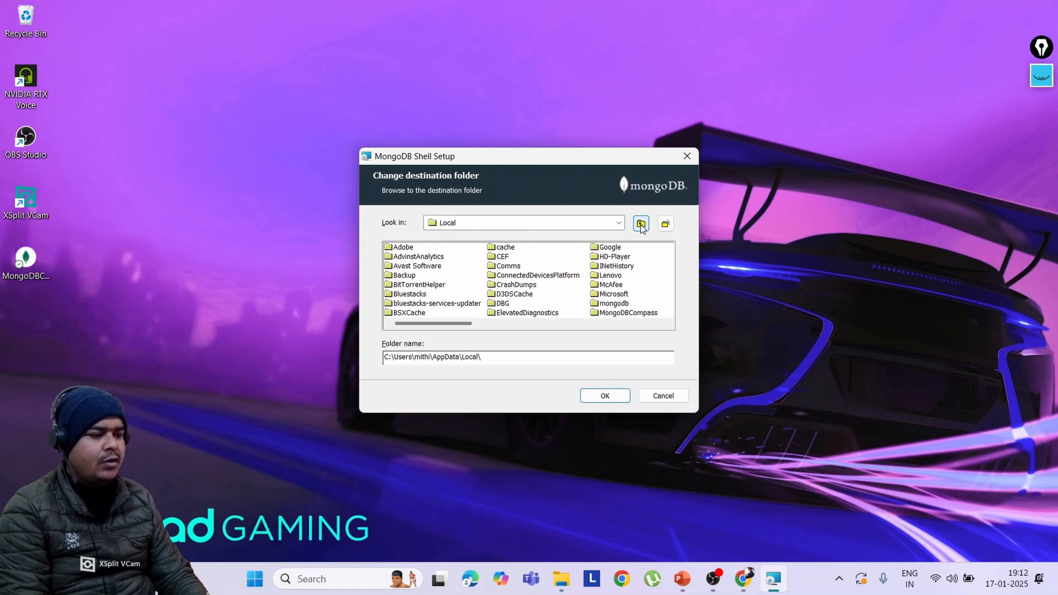
{"action": "left_click", "coordinate": [640, 224]}
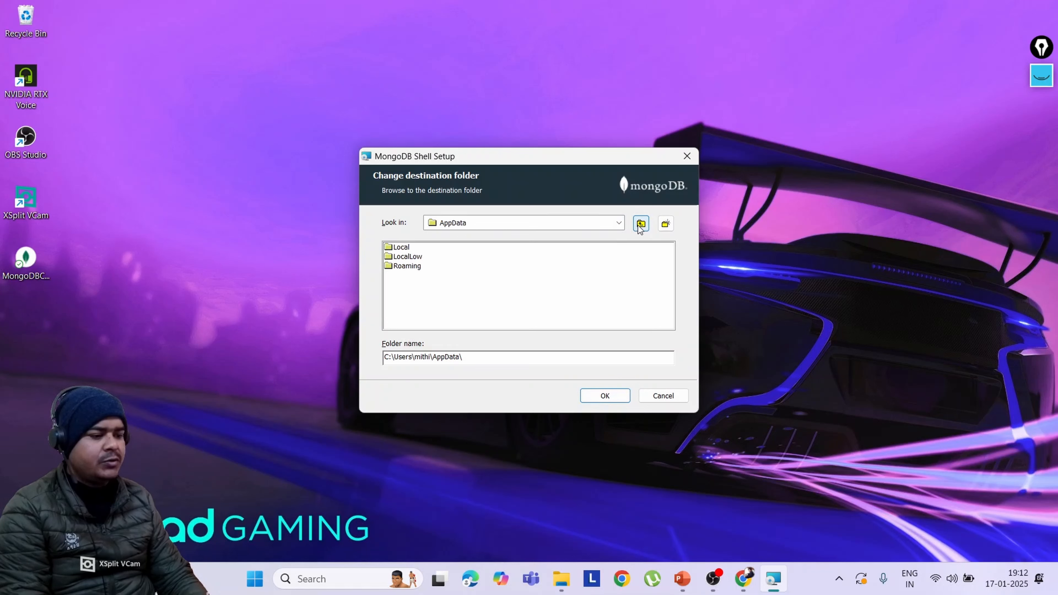
{"action": "left_click", "coordinate": [640, 224]}
{"action": "left_click", "coordinate": [640, 224]}
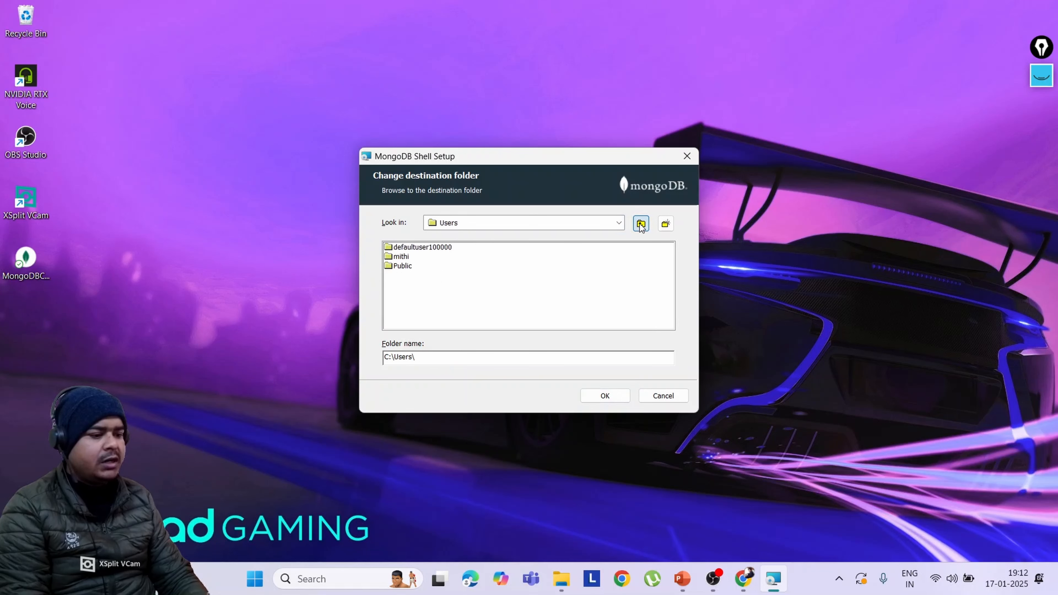
{"action": "left_click", "coordinate": [641, 224]}
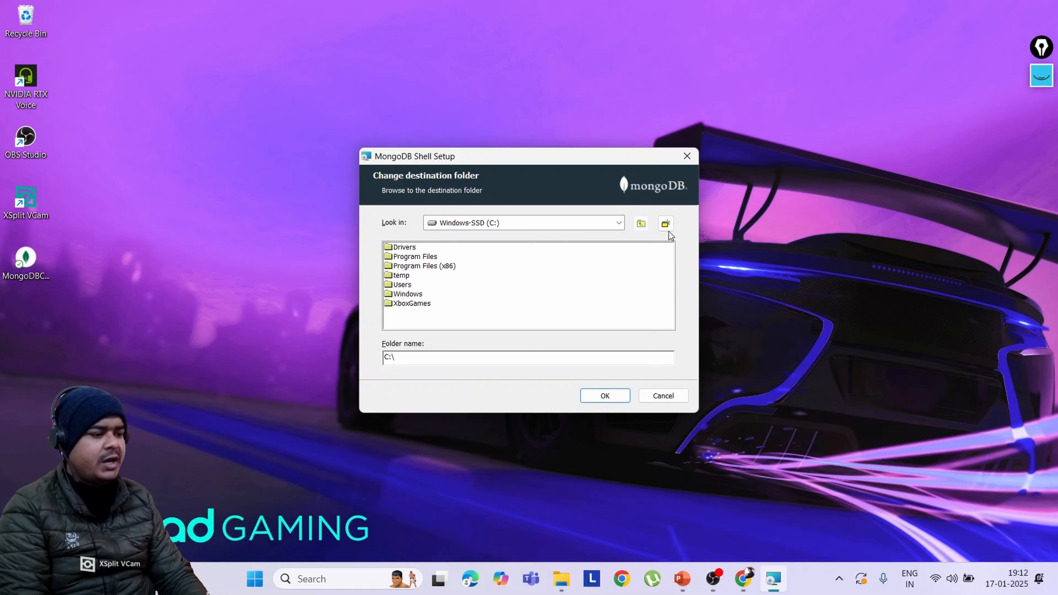
Create a folder named Mongosh on the C: drive and confirm it as the MongoDB Shell installation destination
{"action": "left_click", "coordinate": [666, 223]}
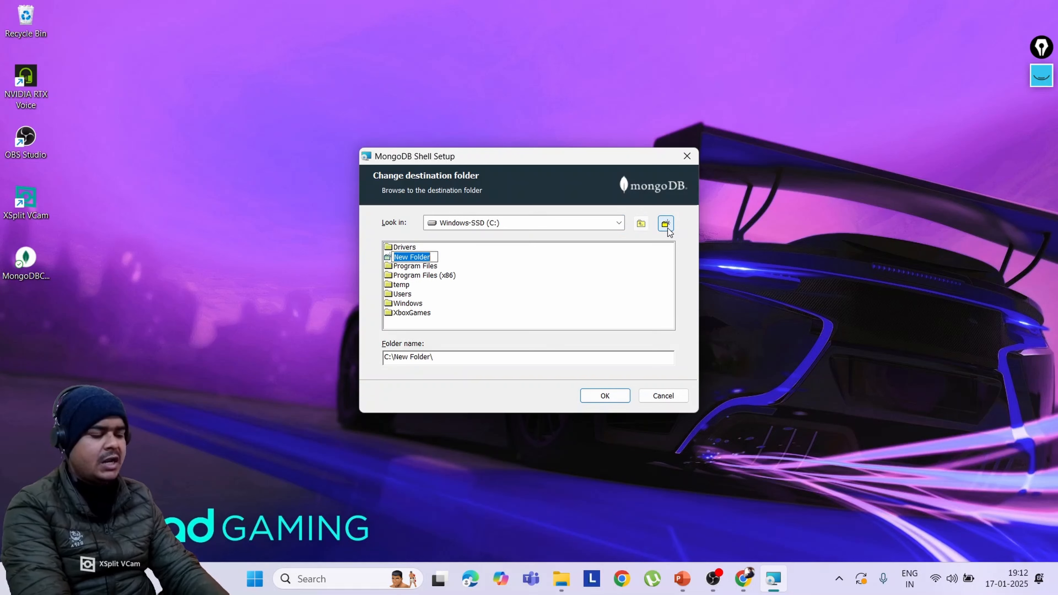
{"action": "type", "text": "Mo"}
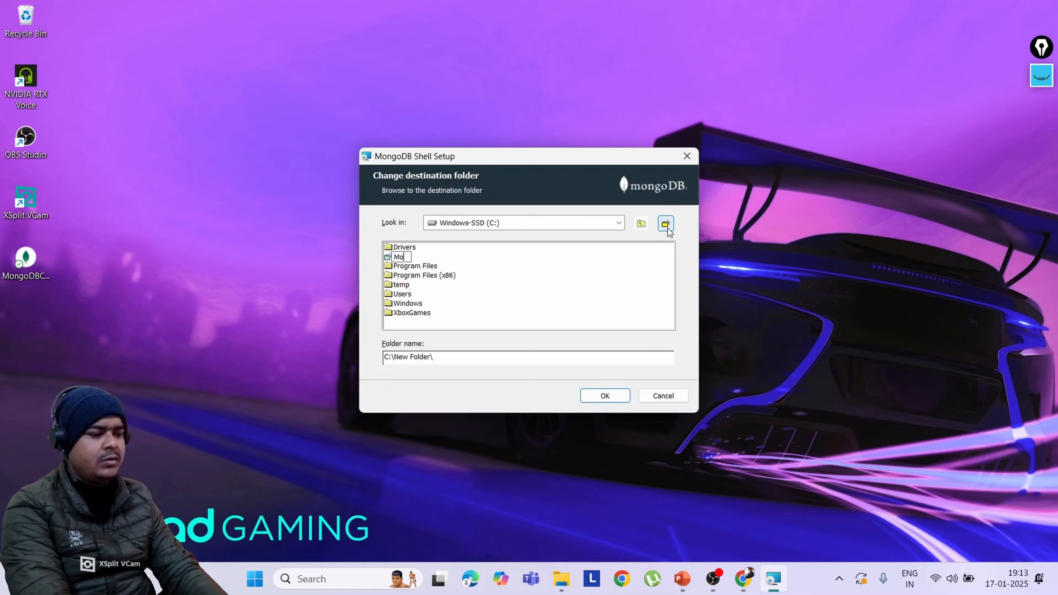
{"action": "type", "text": "ngosh"}
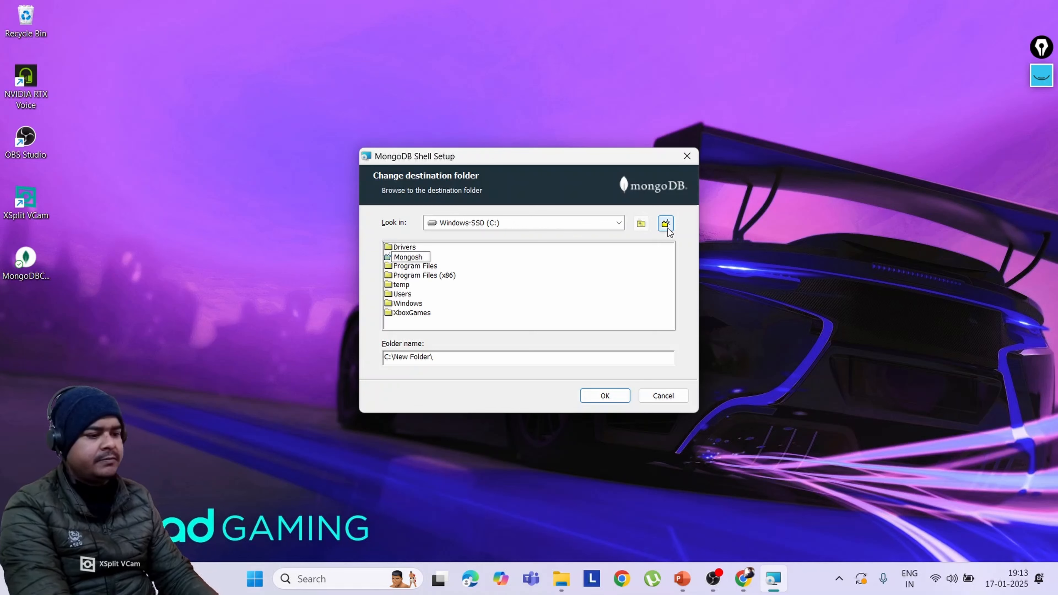
{"action": "left_click", "coordinate": [604, 396]}
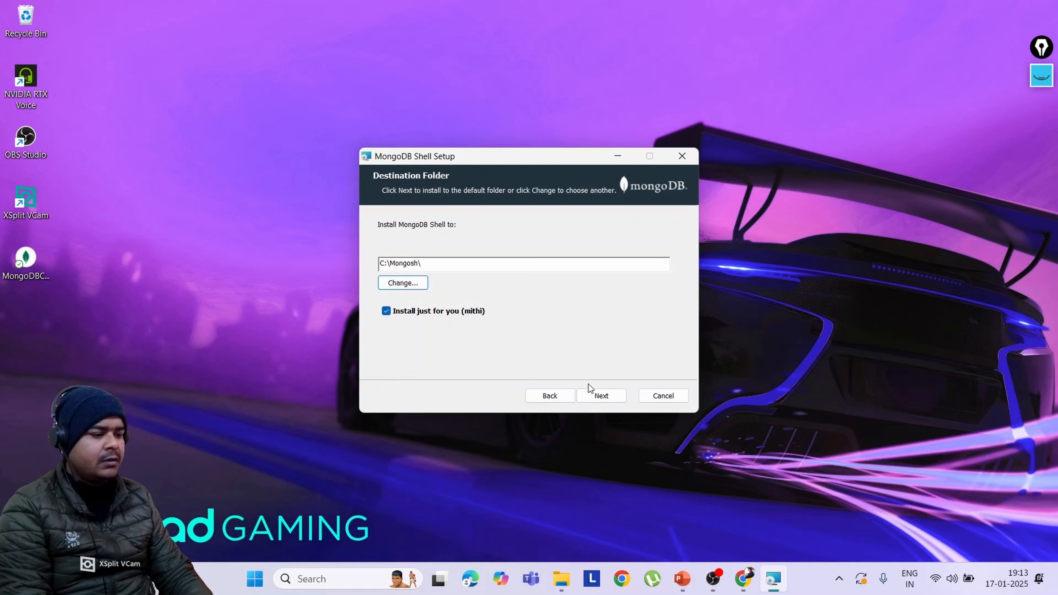
Install MongoDB Shell to the chosen folder and finish the setup wizard
{"action": "left_click", "coordinate": [603, 395]}
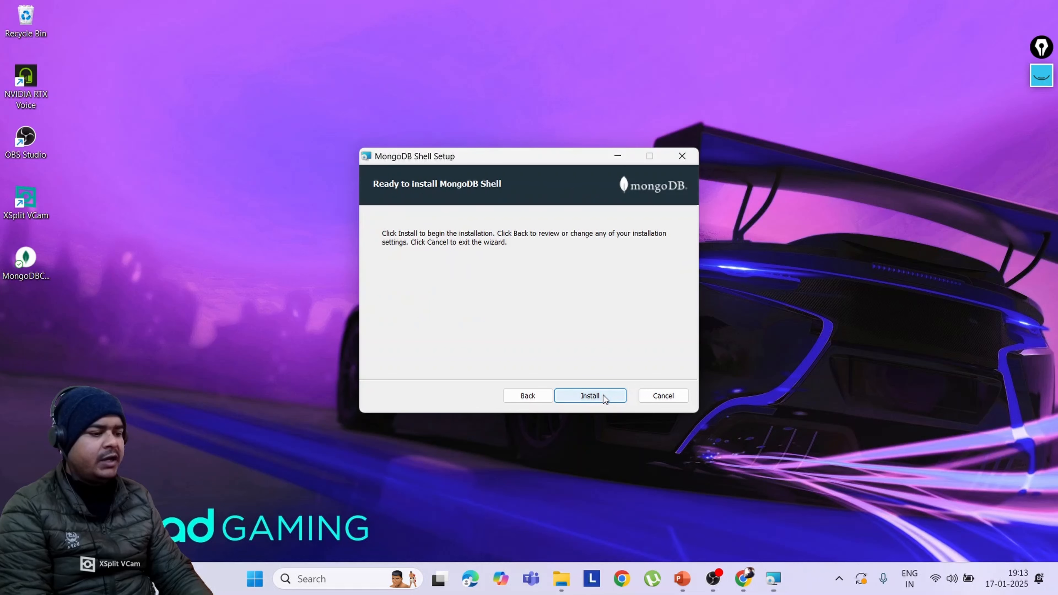
{"action": "left_click", "coordinate": [603, 397]}
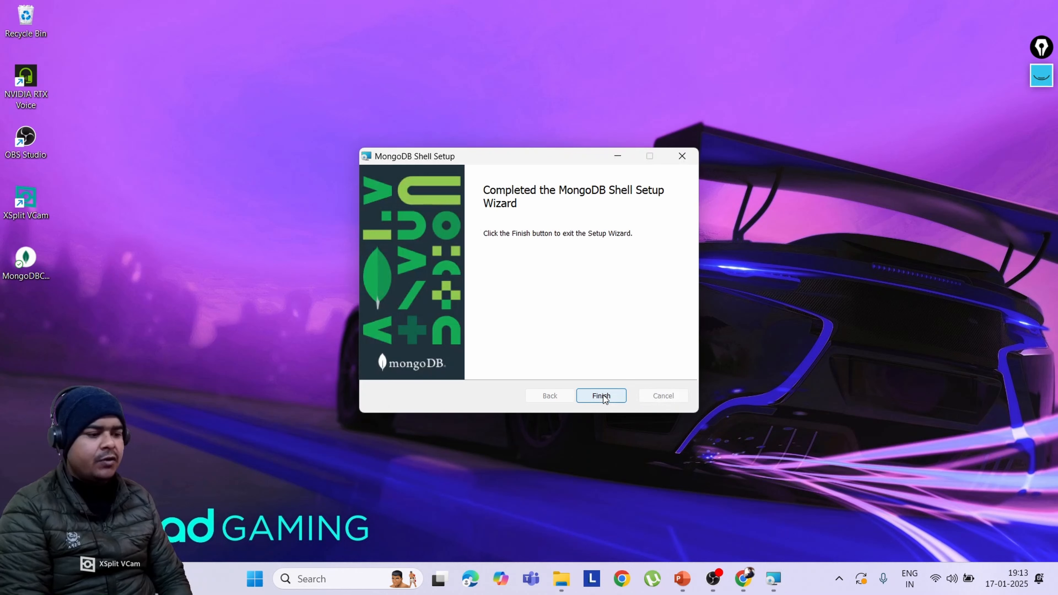
{"action": "left_click", "coordinate": [602, 395]}
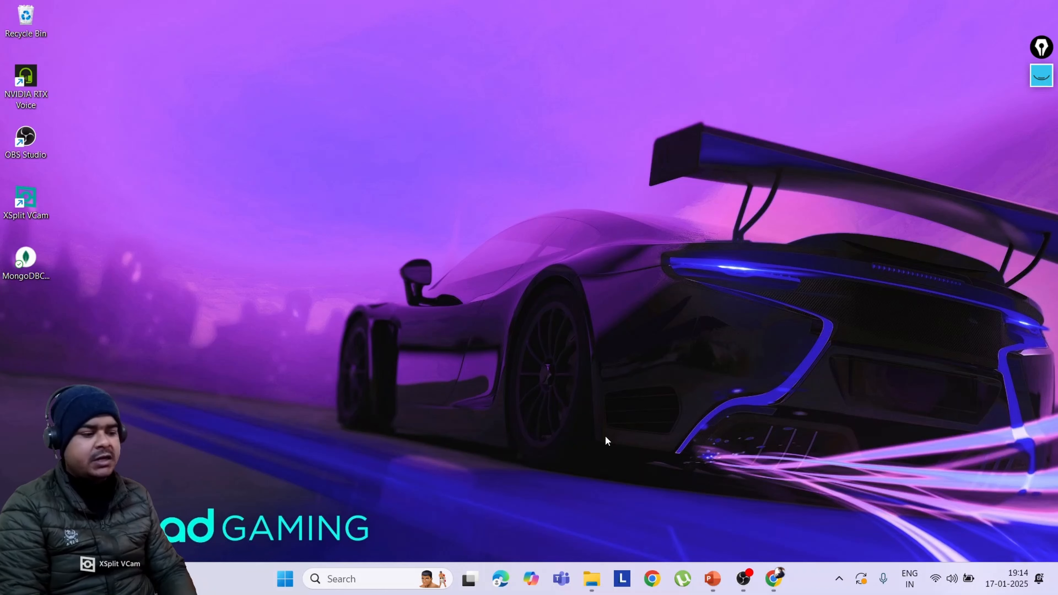
Switch to File Explorer, open C:\Program Files\MongoDB\Server\8.0\bin, and copy the folder's path
{"action": "left_click", "coordinate": [592, 578]}
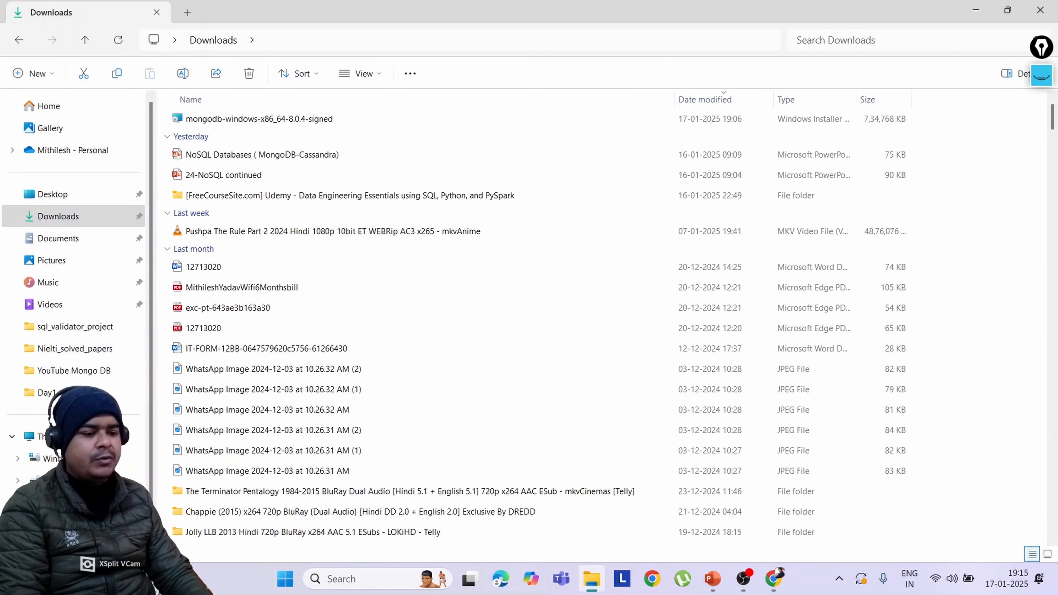
{"action": "left_click", "coordinate": [134, 436]}
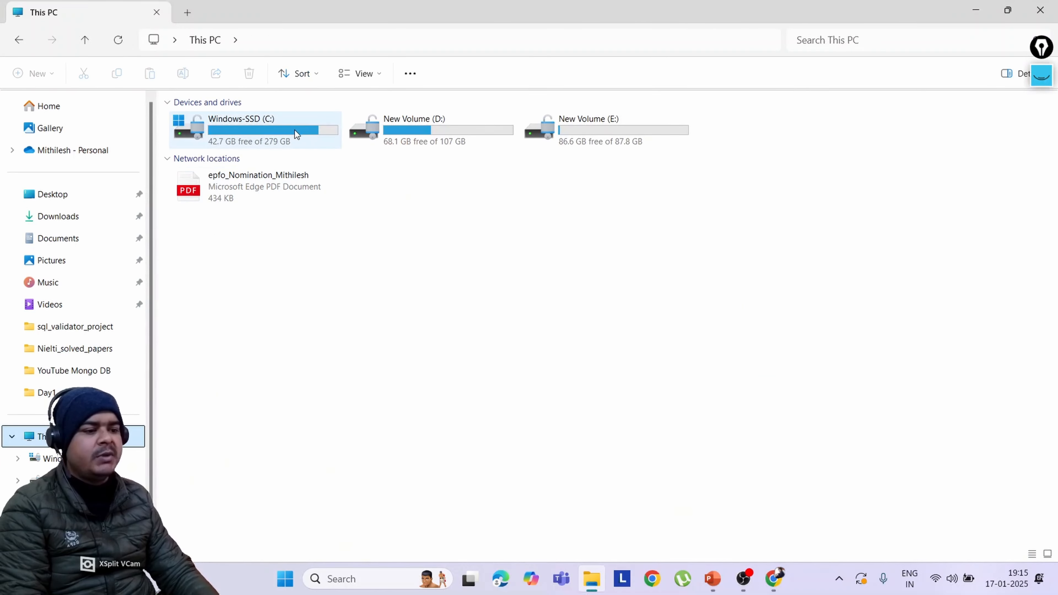
{"action": "double_click", "coordinate": [292, 130]}
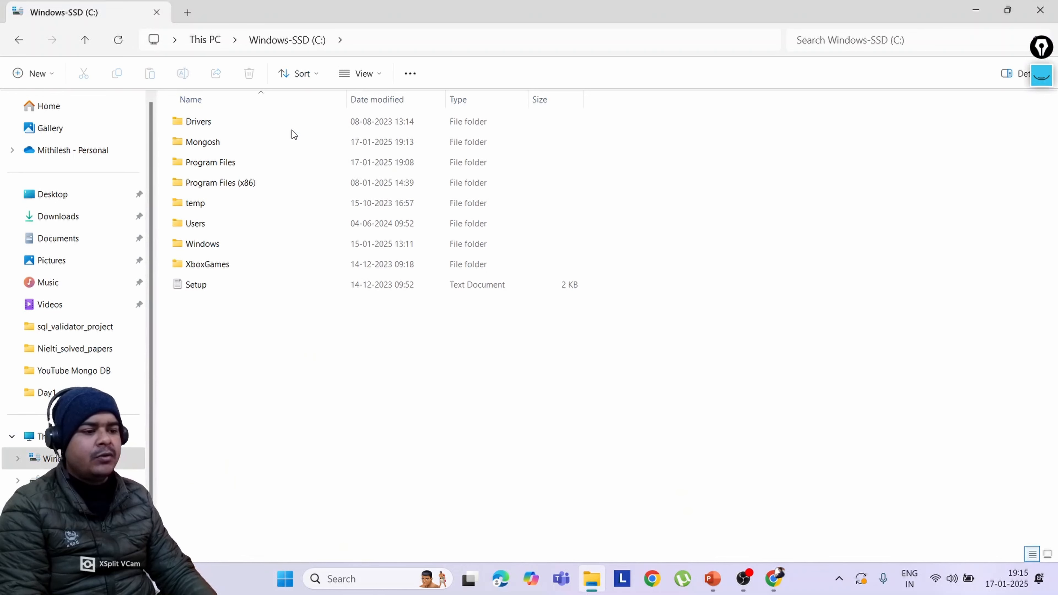
{"action": "double_click", "coordinate": [226, 165]}
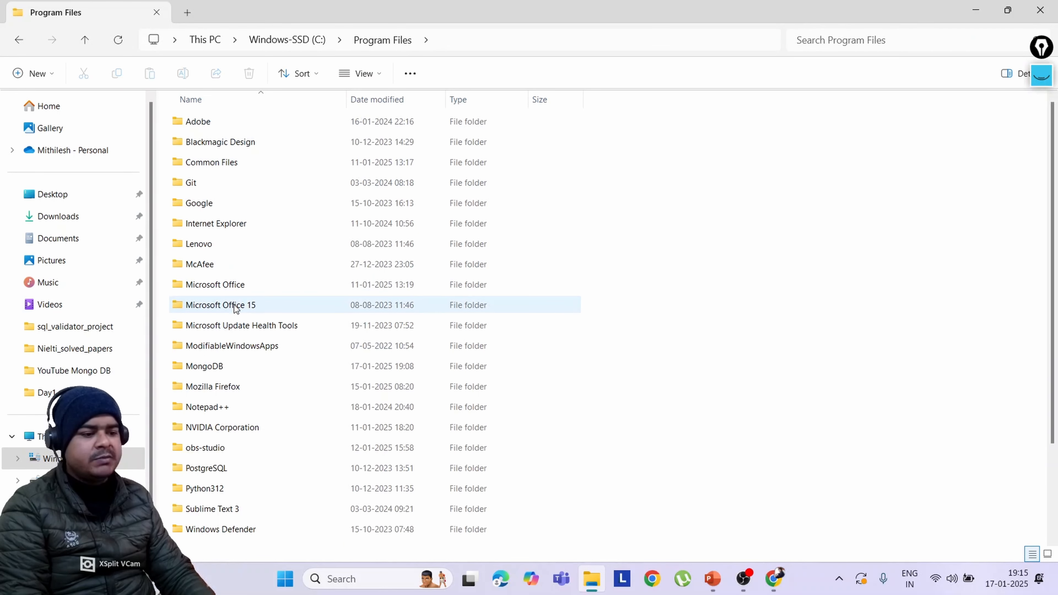
{"action": "mouse_move", "coordinate": [236, 370]}
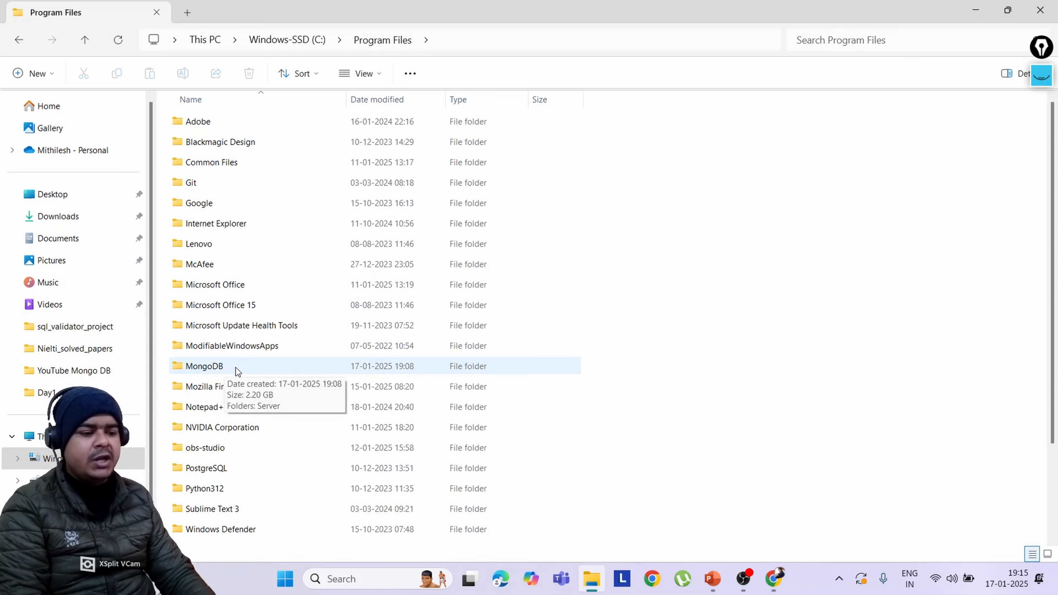
{"action": "double_click", "coordinate": [235, 368]}
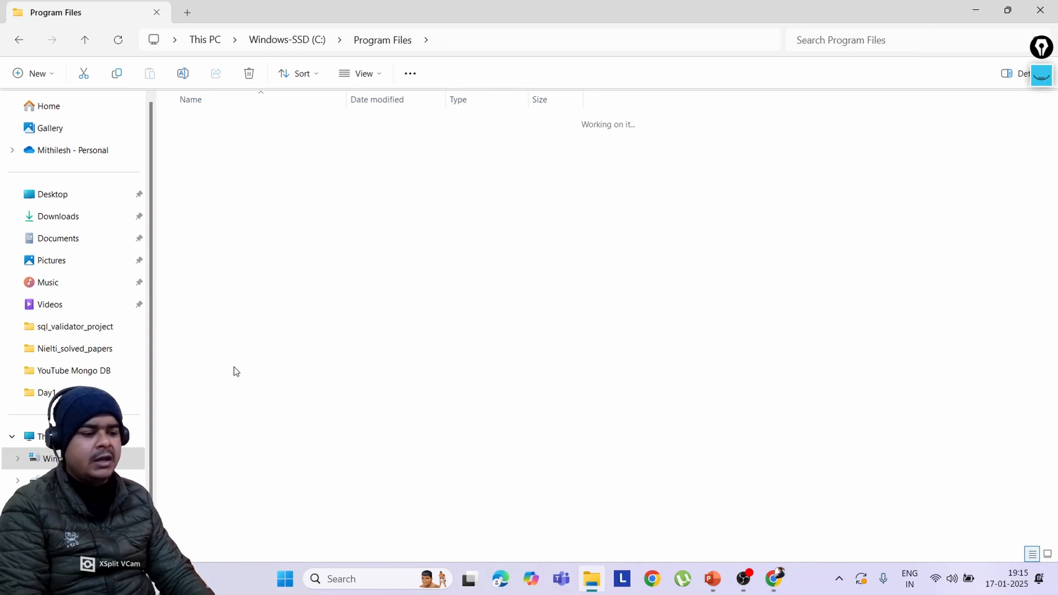
{"action": "double_click", "coordinate": [235, 125]}
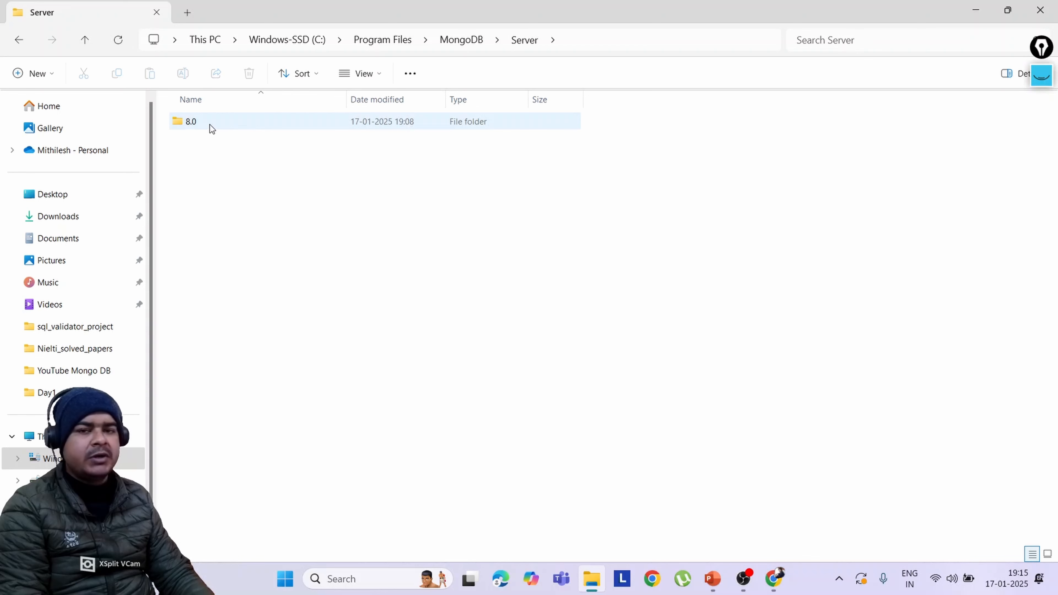
{"action": "double_click", "coordinate": [210, 125]}
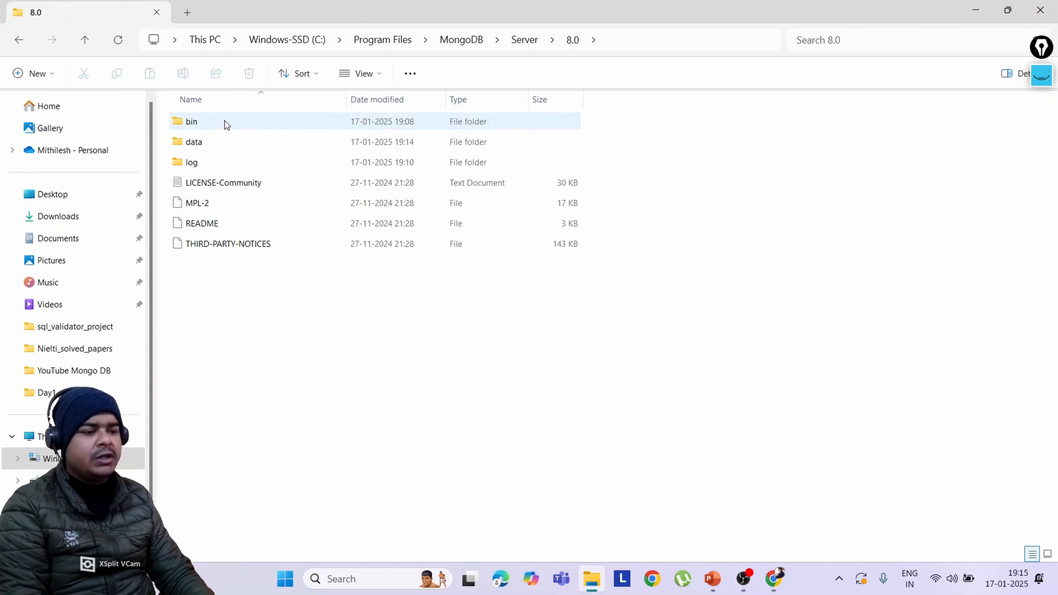
{"action": "double_click", "coordinate": [226, 122]}
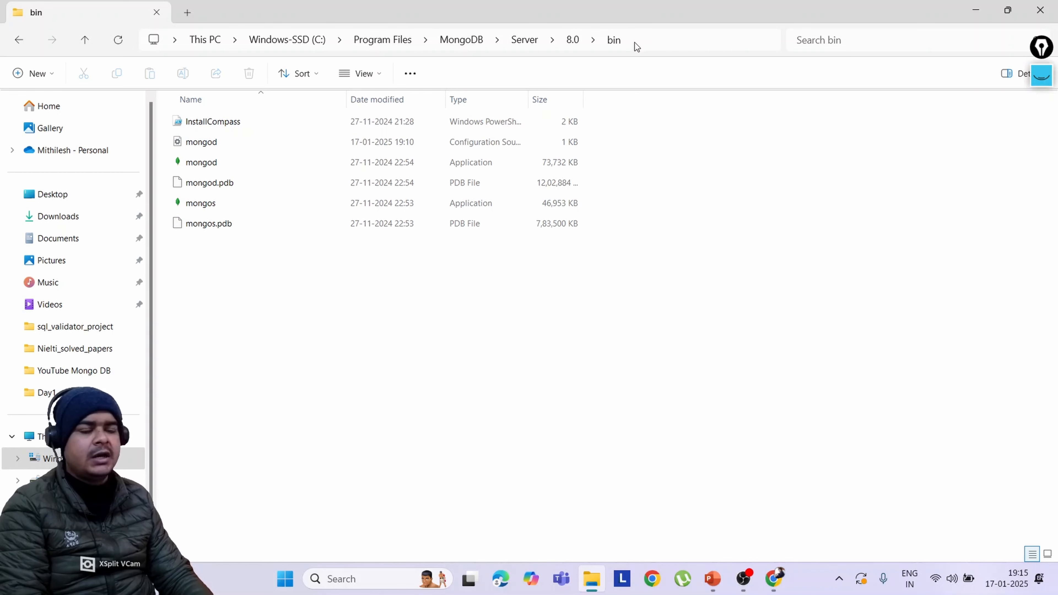
{"action": "left_click", "coordinate": [654, 42]}
{"action": "key", "text": "ctrl+c"}
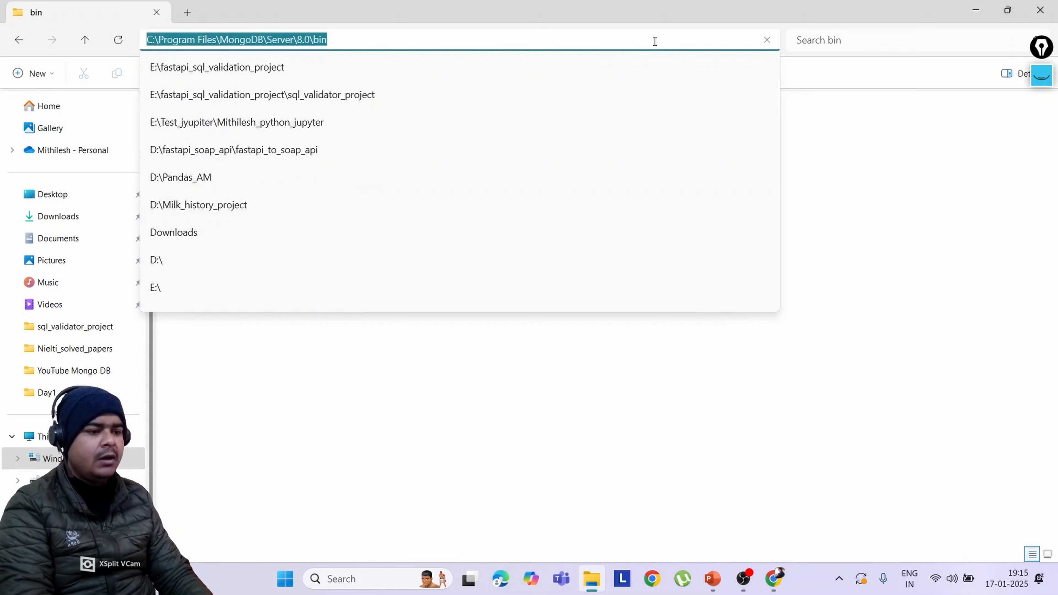
Search Windows for "edit the system environment variables", open System Properties, and move its window clear of the bin folder's file list
{"action": "left_click", "coordinate": [345, 580]}
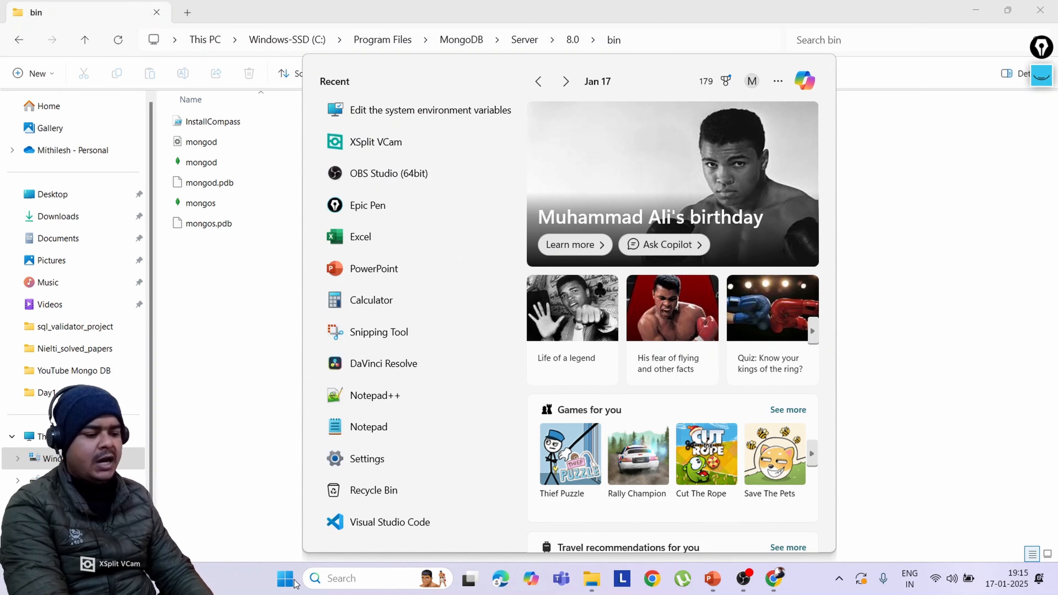
{"action": "left_click", "coordinate": [285, 580]}
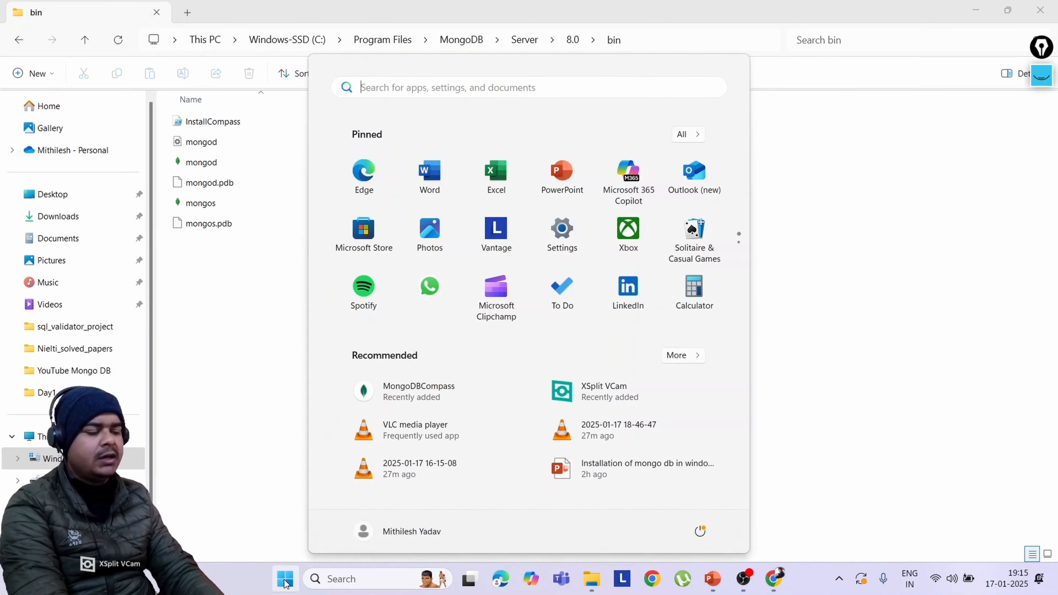
{"action": "type", "text": "edit"}
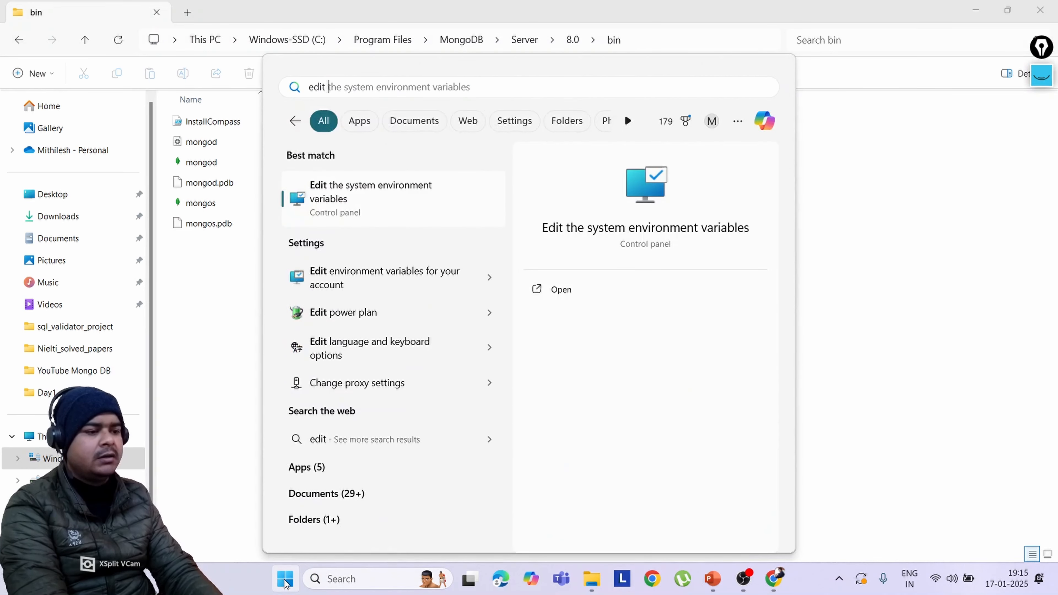
{"action": "type", "text": " the sy"}
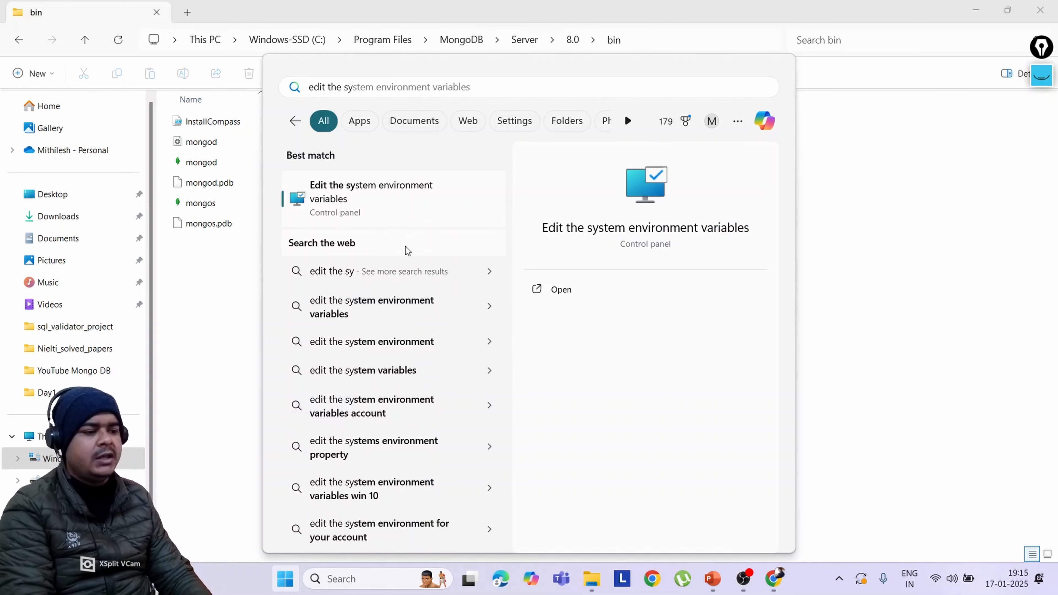
{"action": "left_click", "coordinate": [393, 205]}
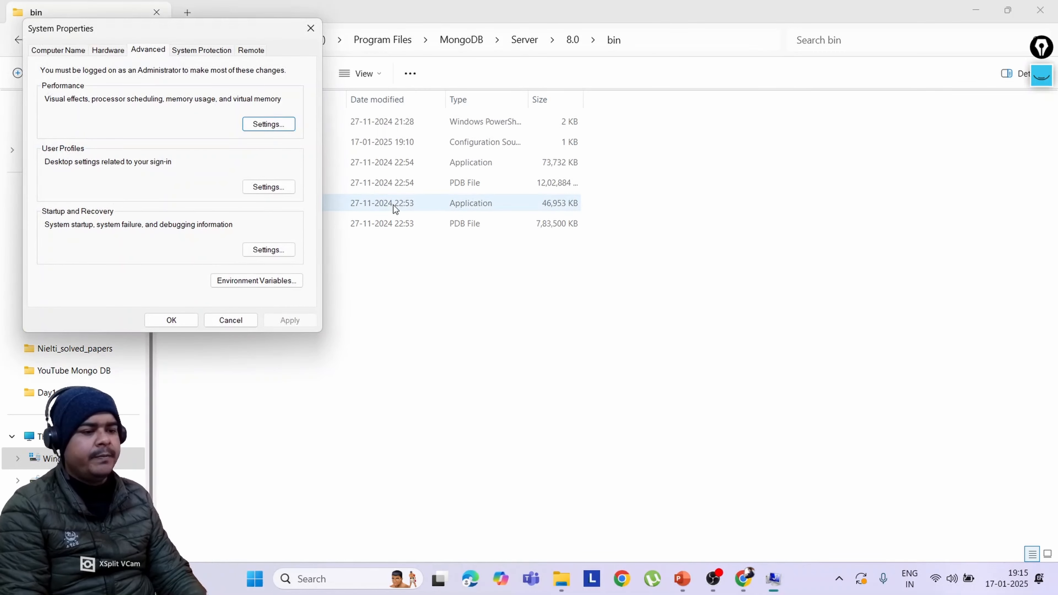
{"action": "left_click_drag", "start_coordinate": [195, 32], "coordinate": [829, 81]}
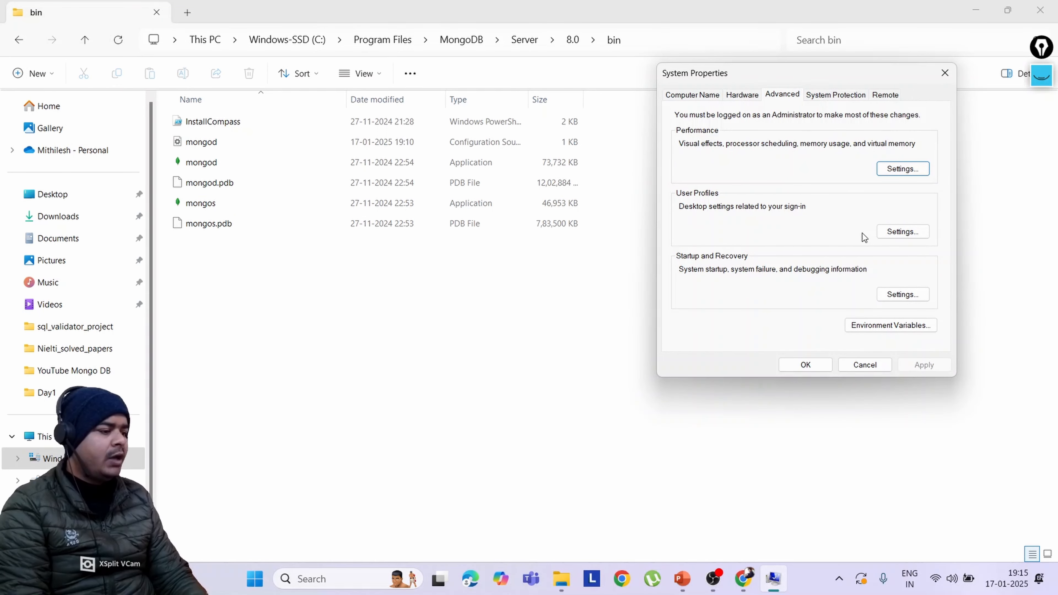
Add C:\Program Files\MongoDB\Server\8.0\bin as a new entry in the system Path variable and save the environment variables
{"action": "left_click", "coordinate": [879, 327]}
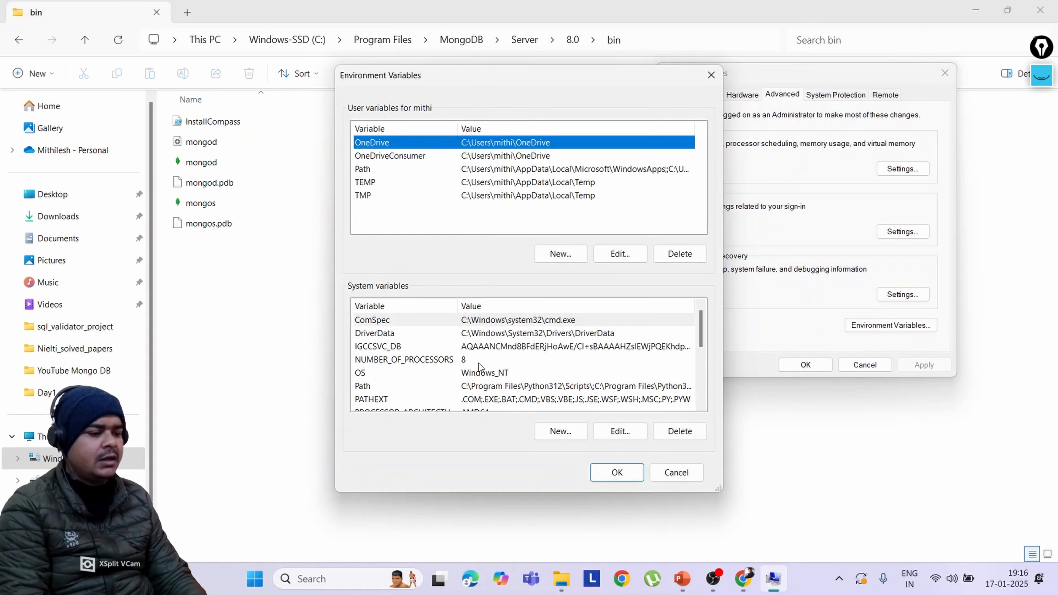
{"action": "scroll", "coordinate": [479, 363], "scroll_direction": "down", "scroll_amount": 1}
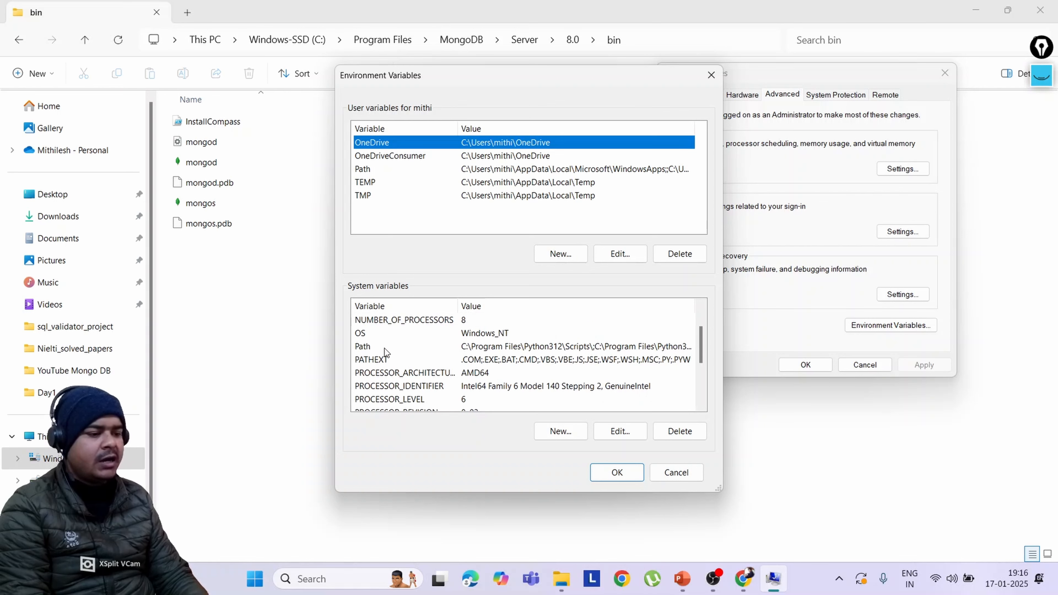
{"action": "scroll", "coordinate": [377, 348], "scroll_direction": "up", "scroll_amount": 1}
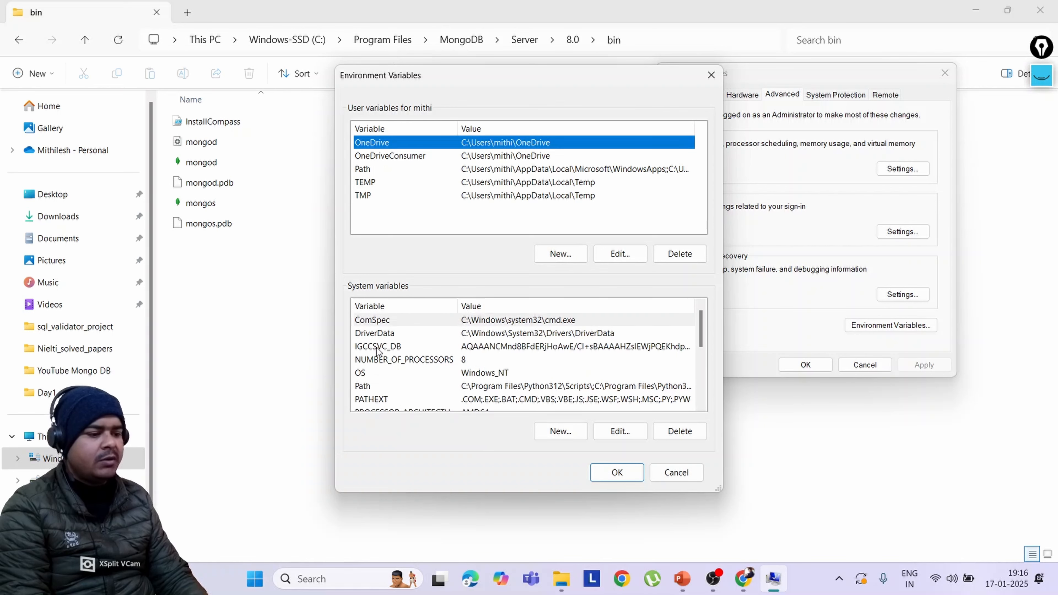
{"action": "left_click", "coordinate": [368, 388]}
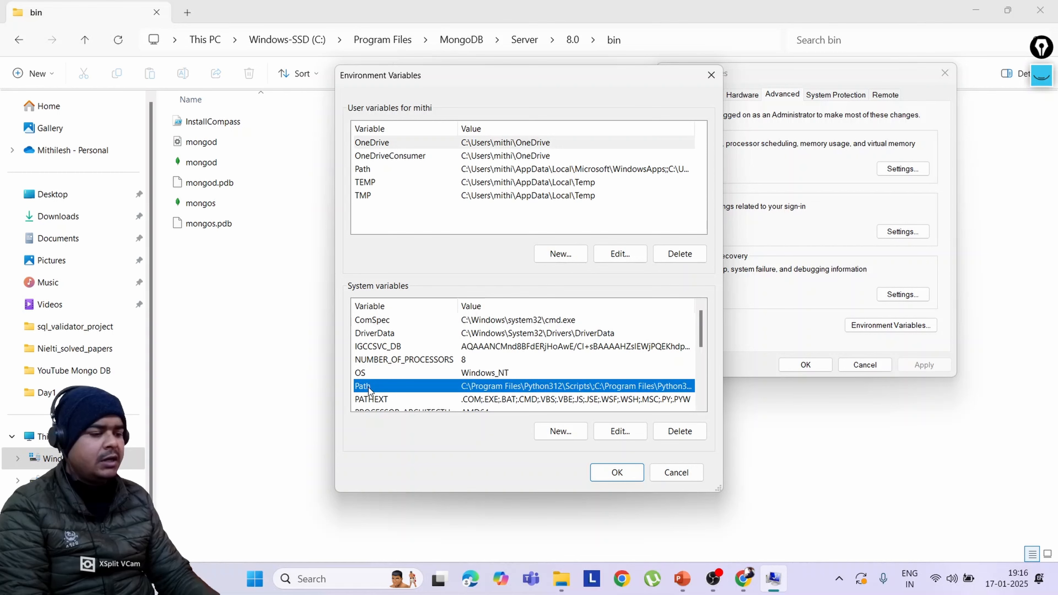
{"action": "double_click", "coordinate": [369, 388]}
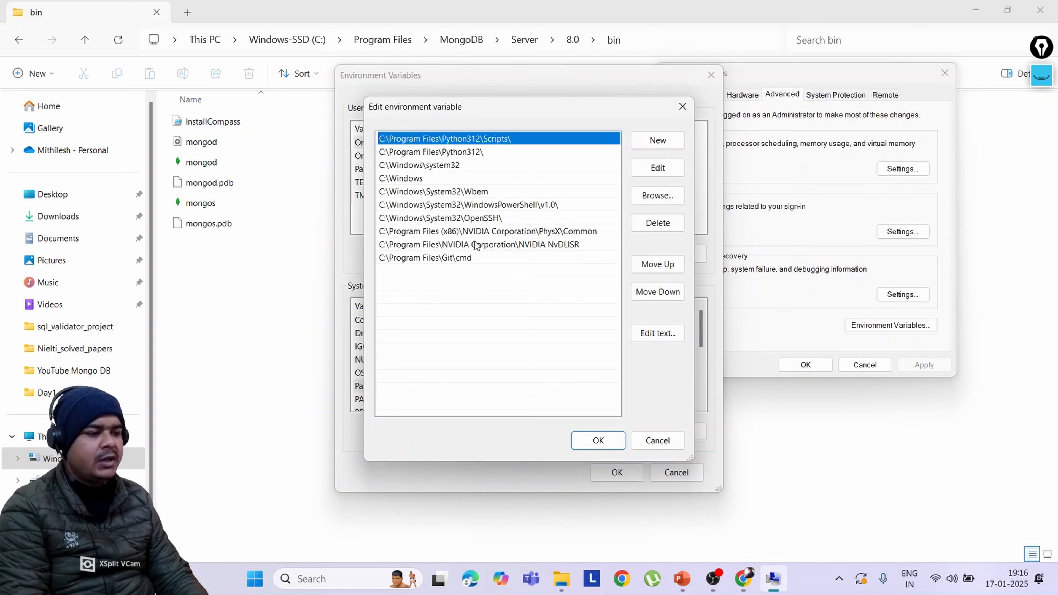
{"action": "left_click", "coordinate": [657, 141]}
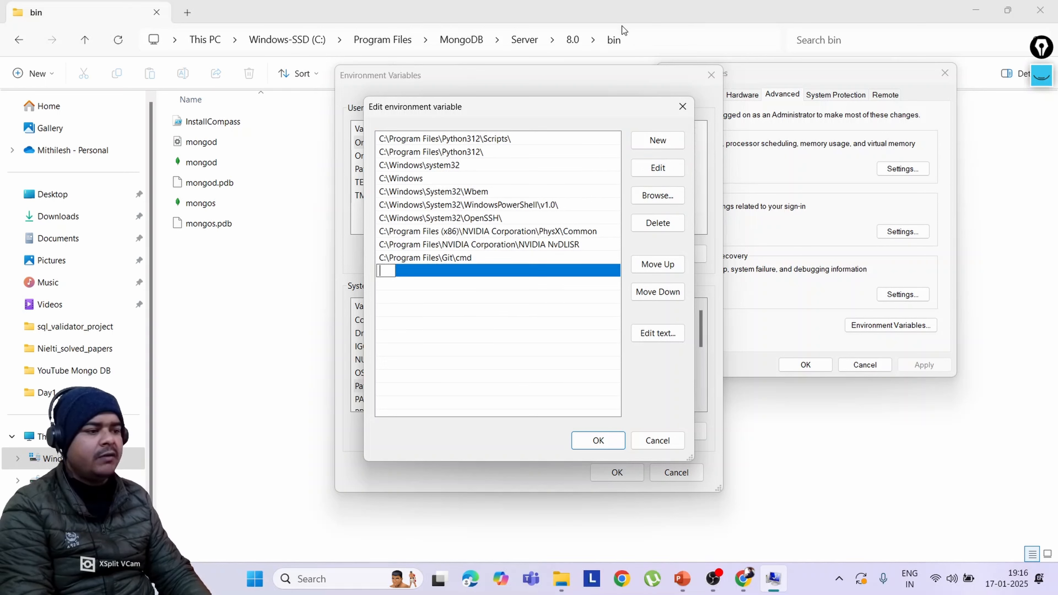
{"action": "key", "text": "ctrl+v"}
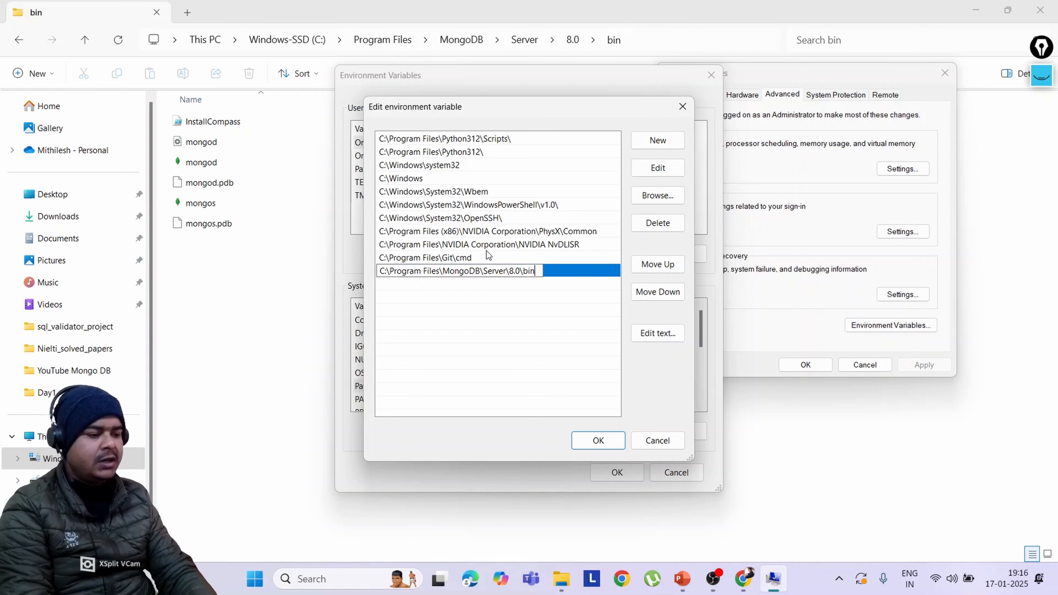
{"action": "left_click", "coordinate": [596, 444]}
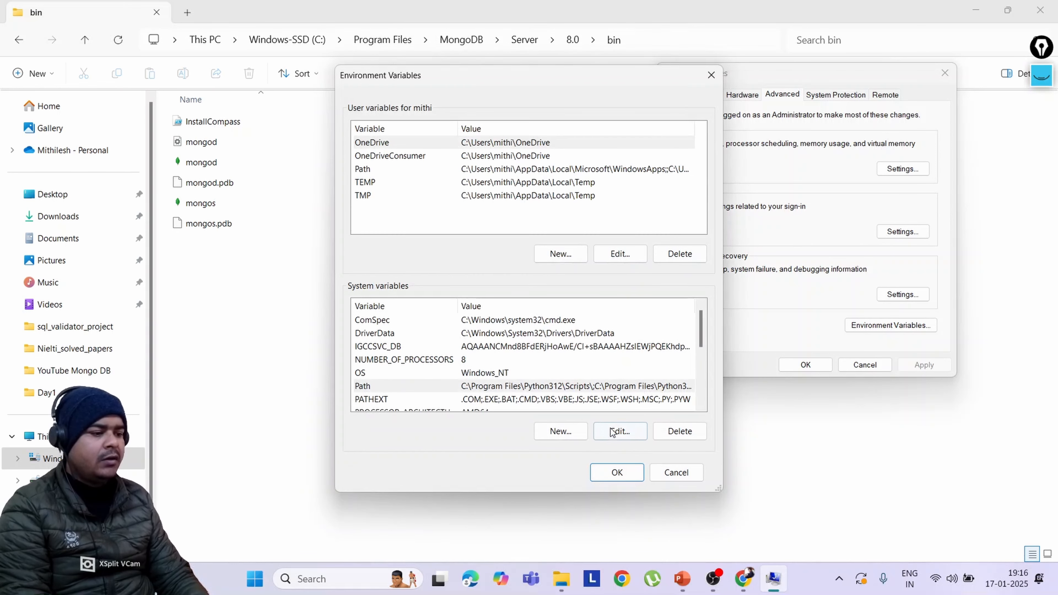
{"action": "left_click", "coordinate": [617, 474]}
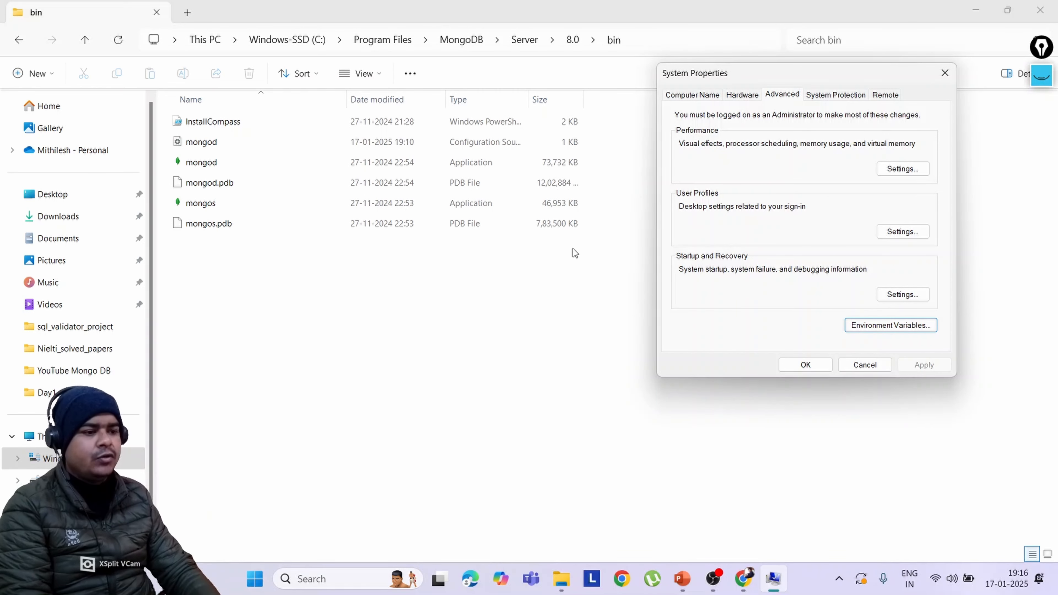
Switch to File Explorer, open the Mongosh folder on the C: drive, and copy its path
{"action": "left_click", "coordinate": [42, 436]}
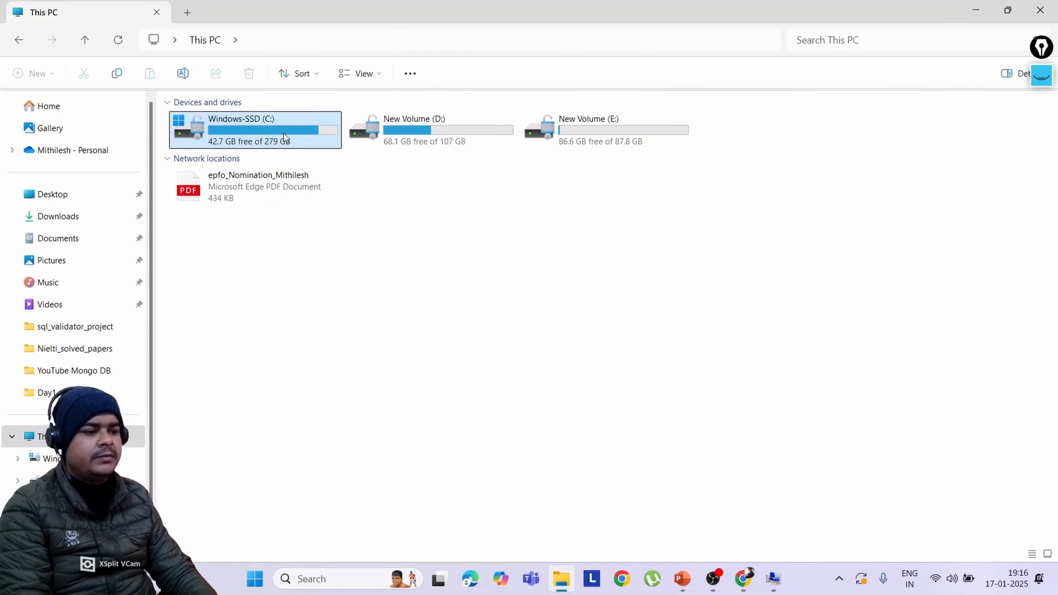
{"action": "double_click", "coordinate": [284, 133]}
{"action": "left_click", "coordinate": [225, 162]}
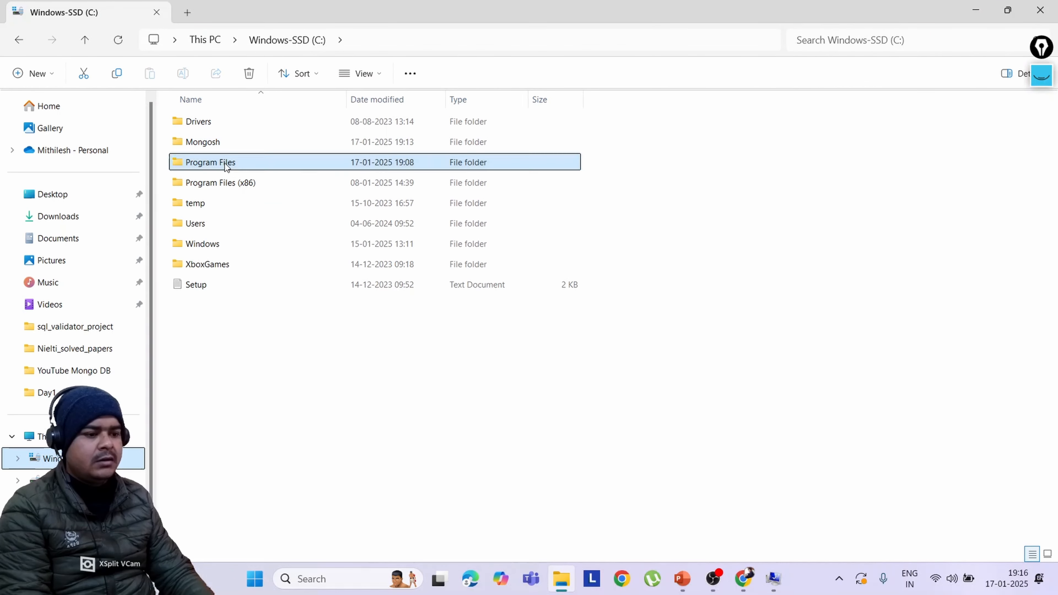
{"action": "double_click", "coordinate": [245, 142]}
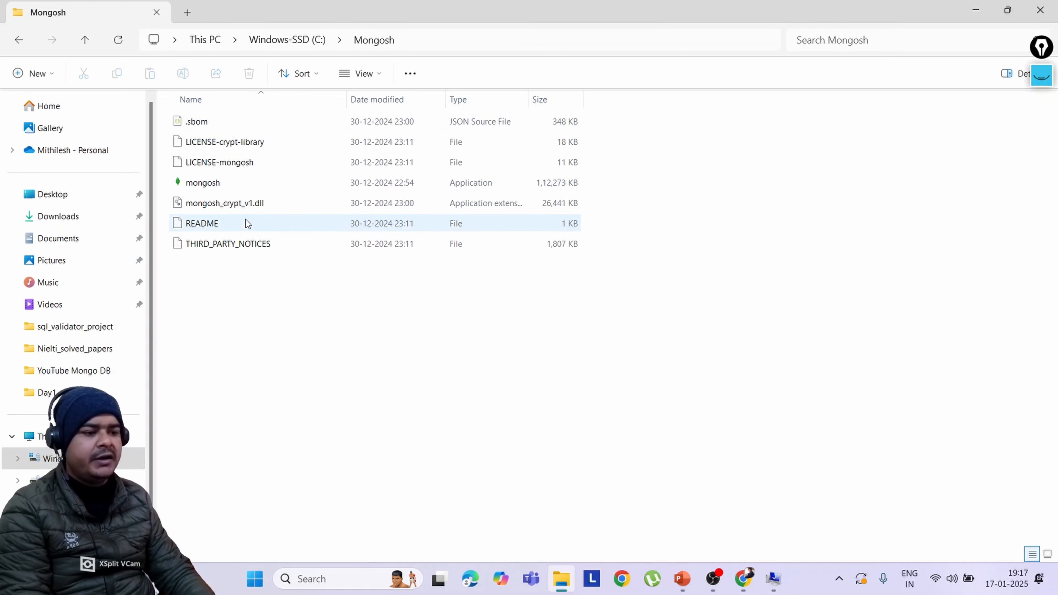
{"action": "left_click", "coordinate": [439, 37]}
{"action": "key", "text": "ctrl+c"}
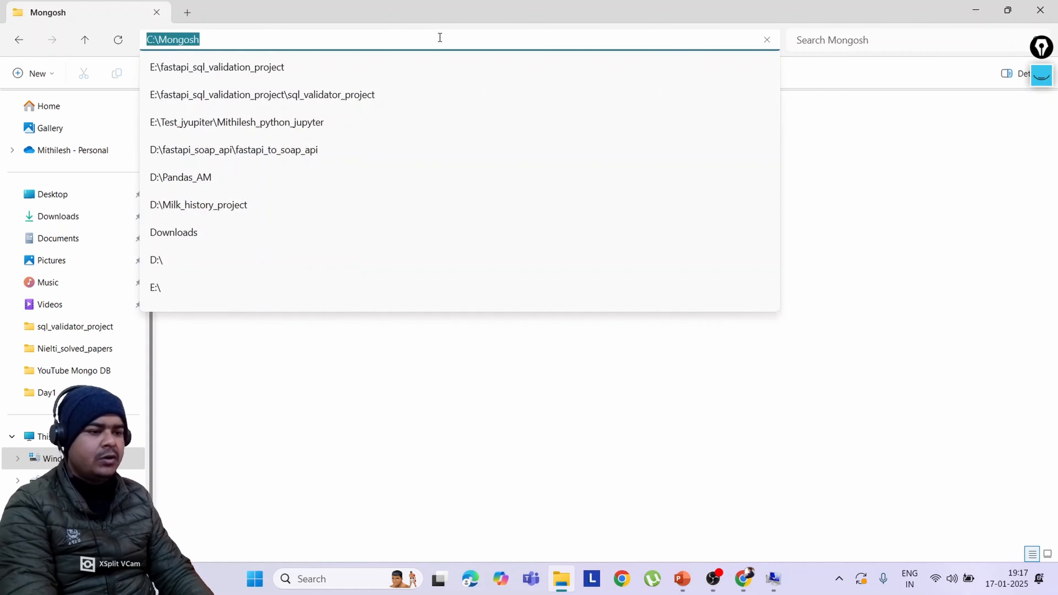
Switch to System Properties, replace the C:\Mongosh\ entry in the user Path variable with C:\Mongosh, and save the environment variables
{"action": "left_click", "coordinate": [772, 584]}
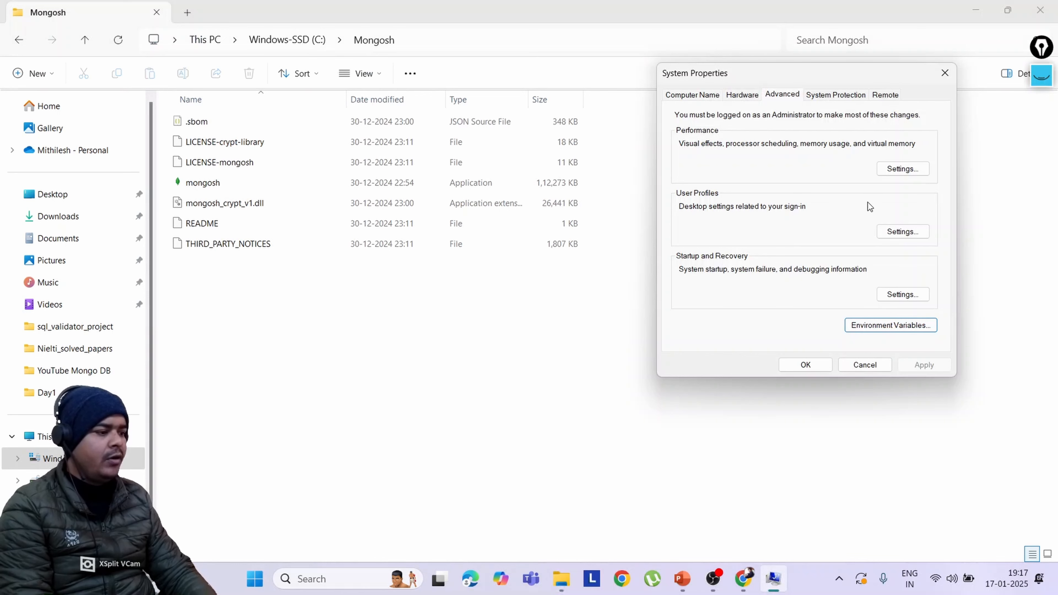
{"action": "left_click", "coordinate": [892, 328]}
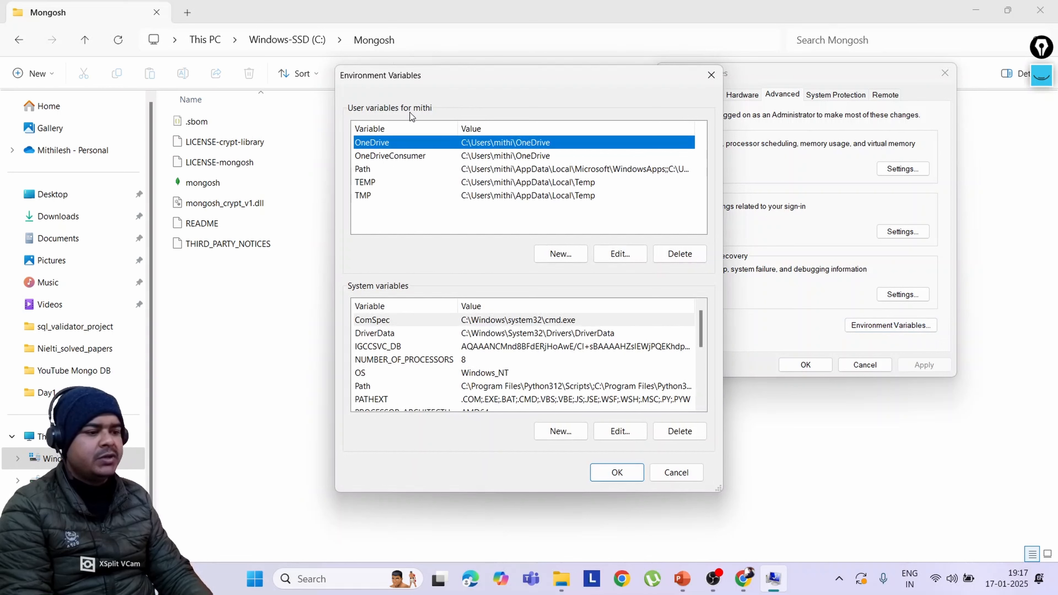
{"action": "double_click", "coordinate": [369, 171]}
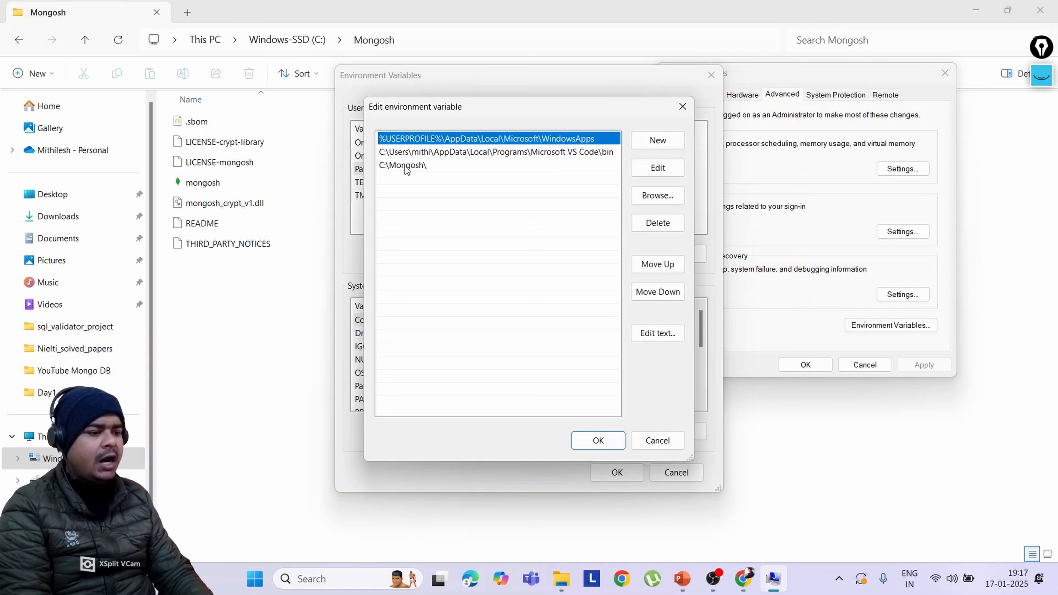
{"action": "left_click", "coordinate": [414, 169]}
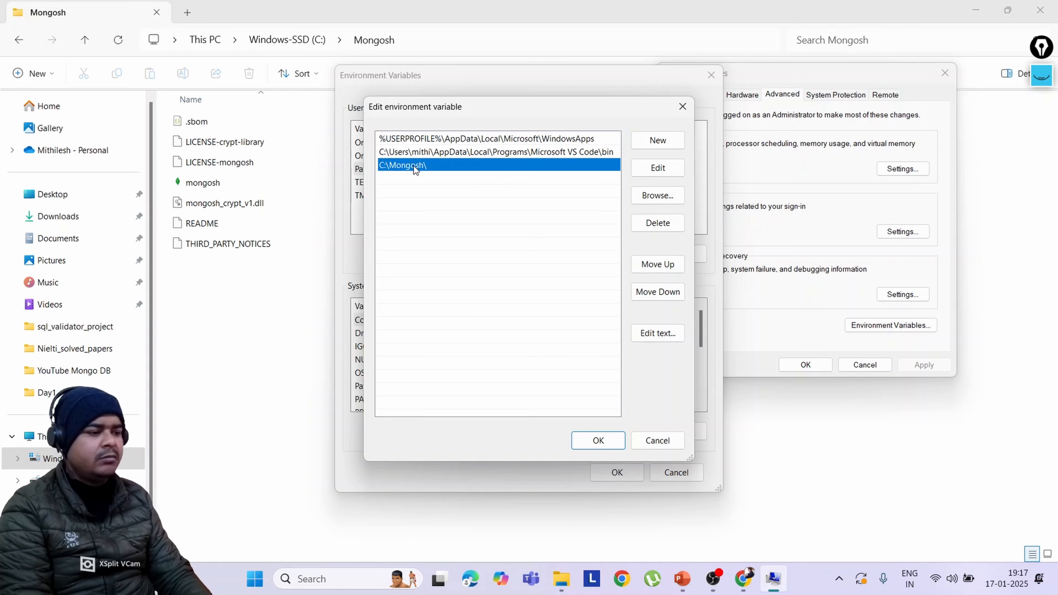
{"action": "left_click", "coordinate": [658, 224]}
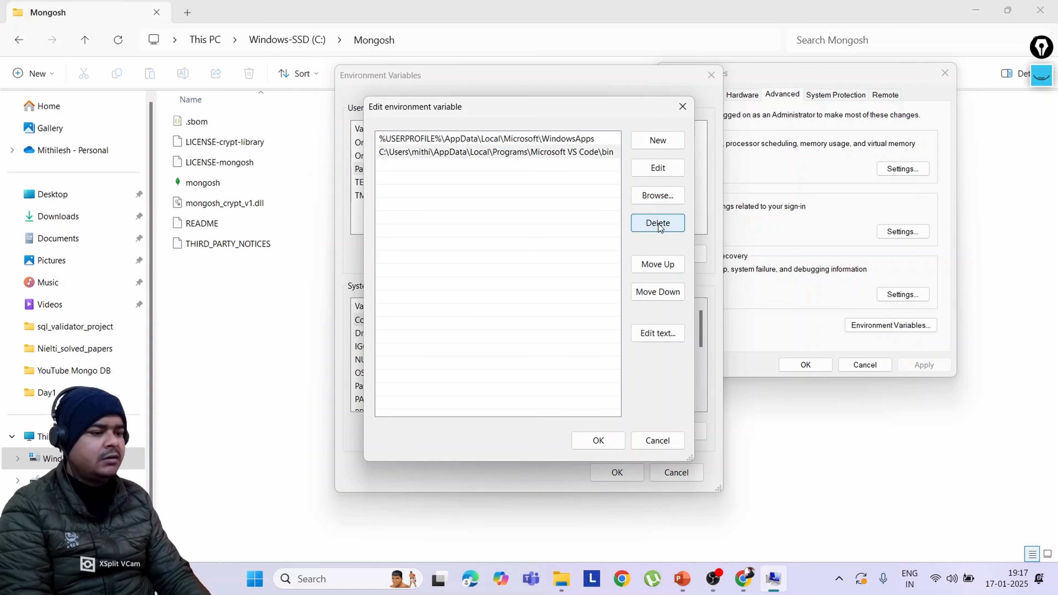
{"action": "left_click", "coordinate": [663, 142]}
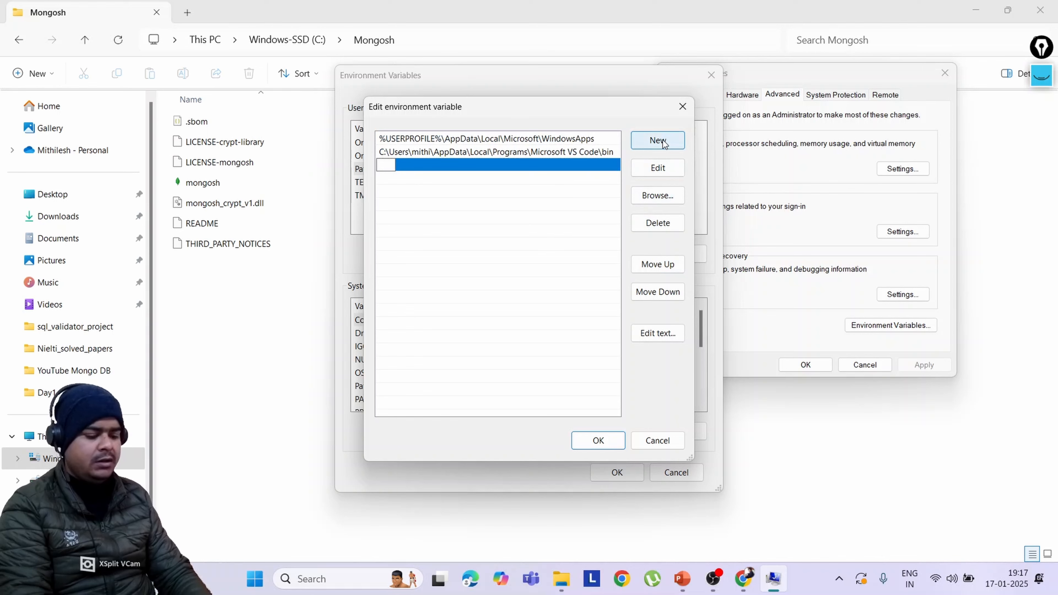
{"action": "key", "text": "ctrl+v"}
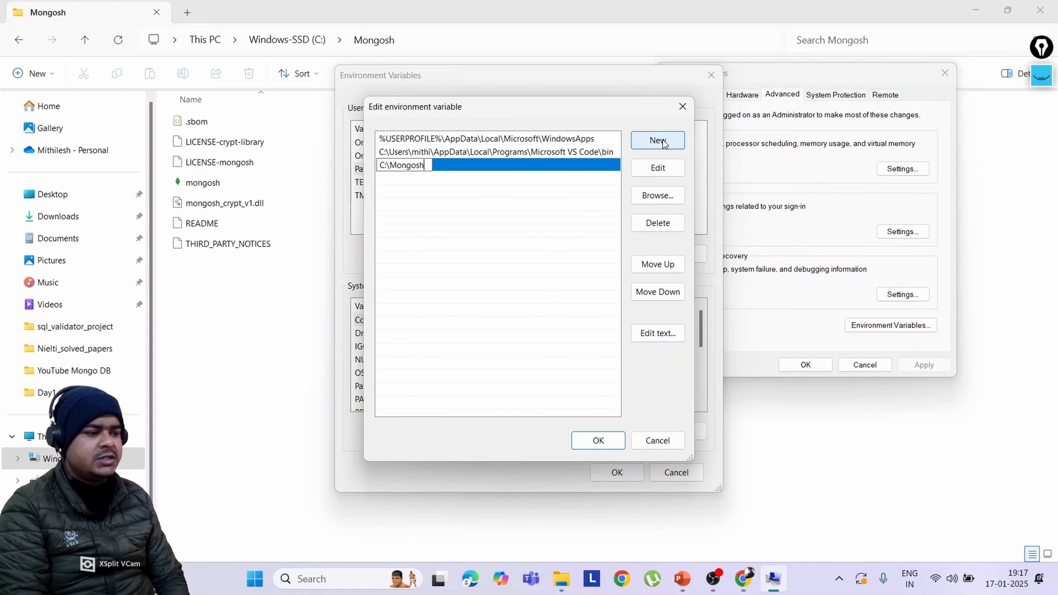
{"action": "left_click", "coordinate": [603, 440]}
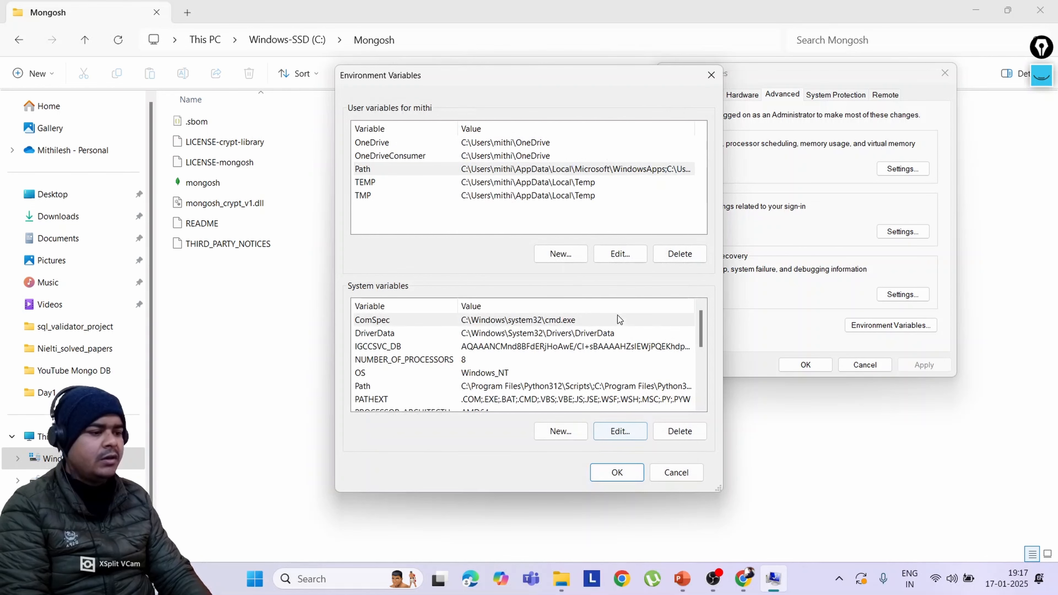
{"action": "left_click", "coordinate": [621, 473]}
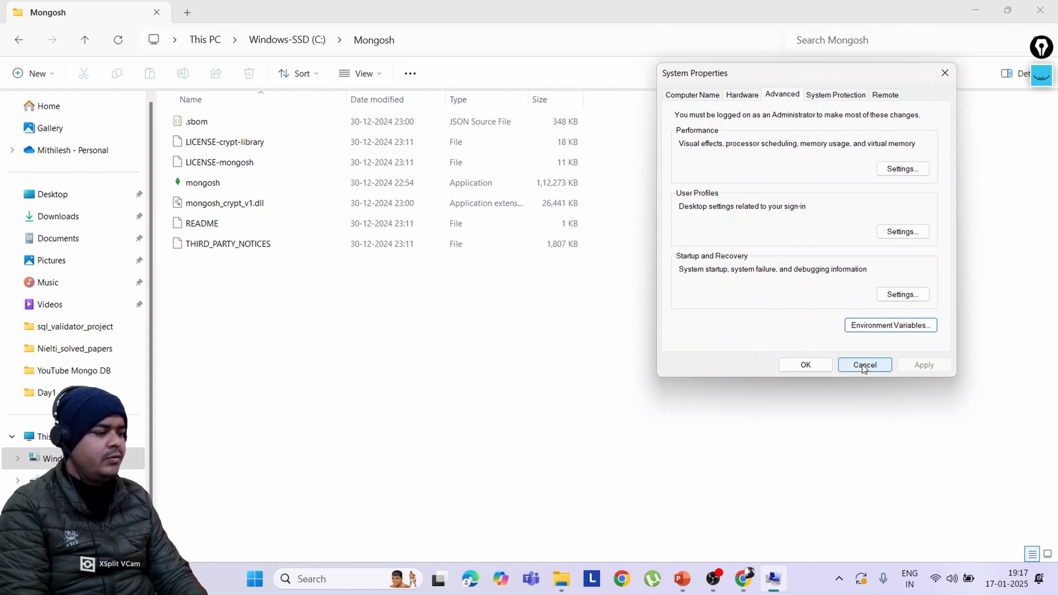
Accept System Properties and close the File Explorer window showing the Mongosh folder
{"action": "left_click", "coordinate": [806, 366]}
{"action": "key", "text": "alt+d"}
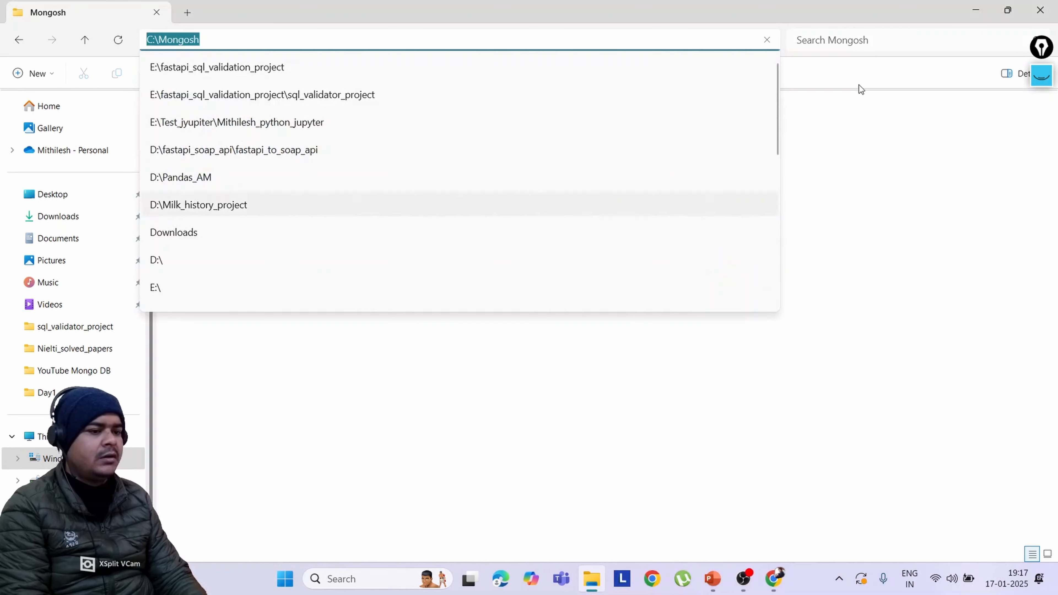
{"action": "left_click", "coordinate": [1039, 9]}
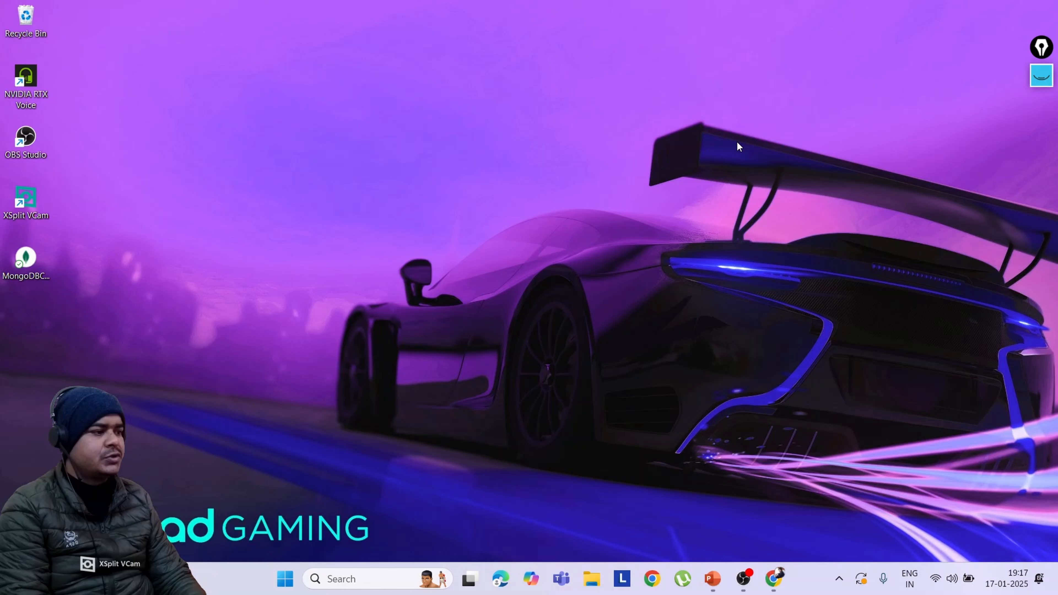
Search Windows for "cmd" and open Command Prompt in a maximized window
{"action": "key", "text": "super"}
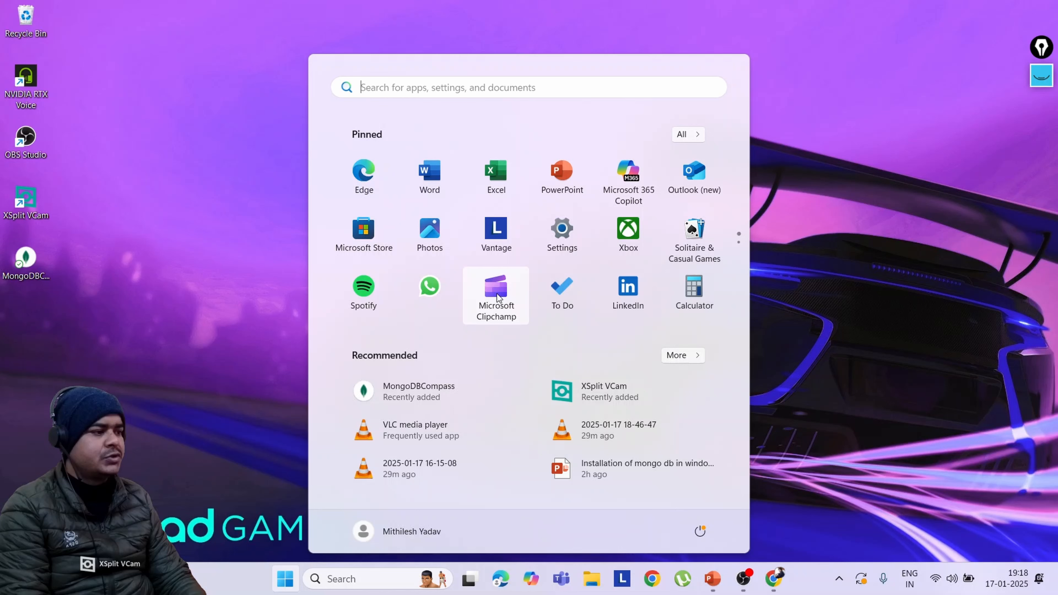
{"action": "type", "text": "cmd"}
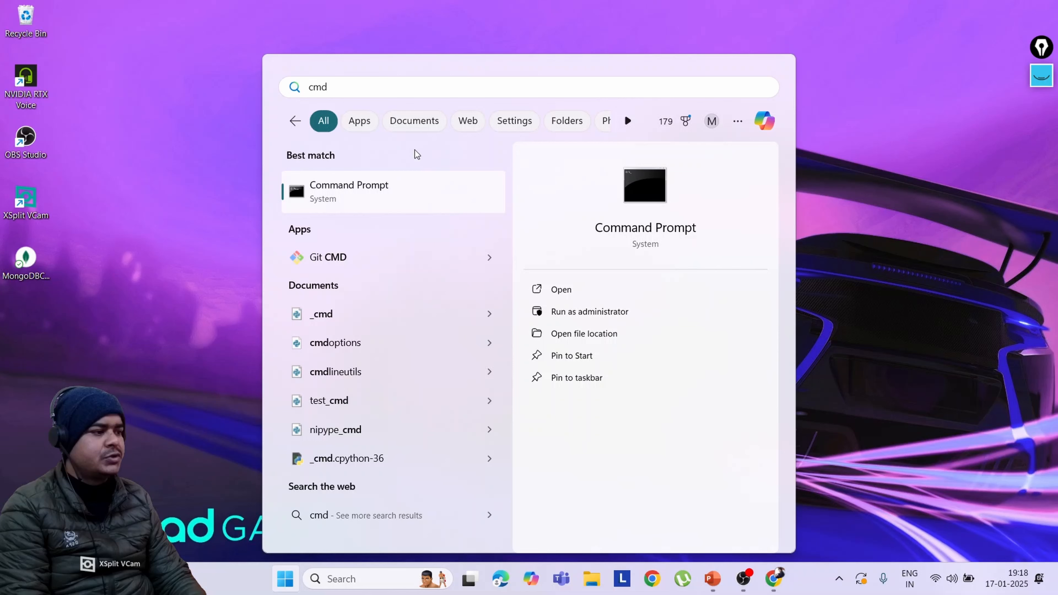
{"action": "left_click", "coordinate": [381, 195]}
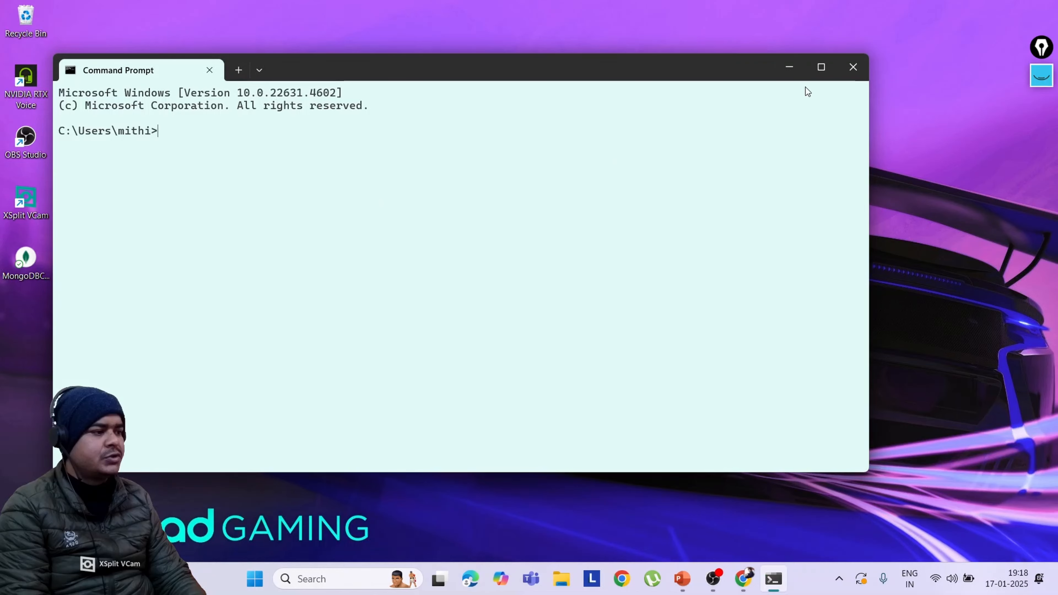
{"action": "left_click", "coordinate": [822, 68]}
Start the MongoDB Shell from the command line with the mongosh command
{"action": "type", "text": "mon"}
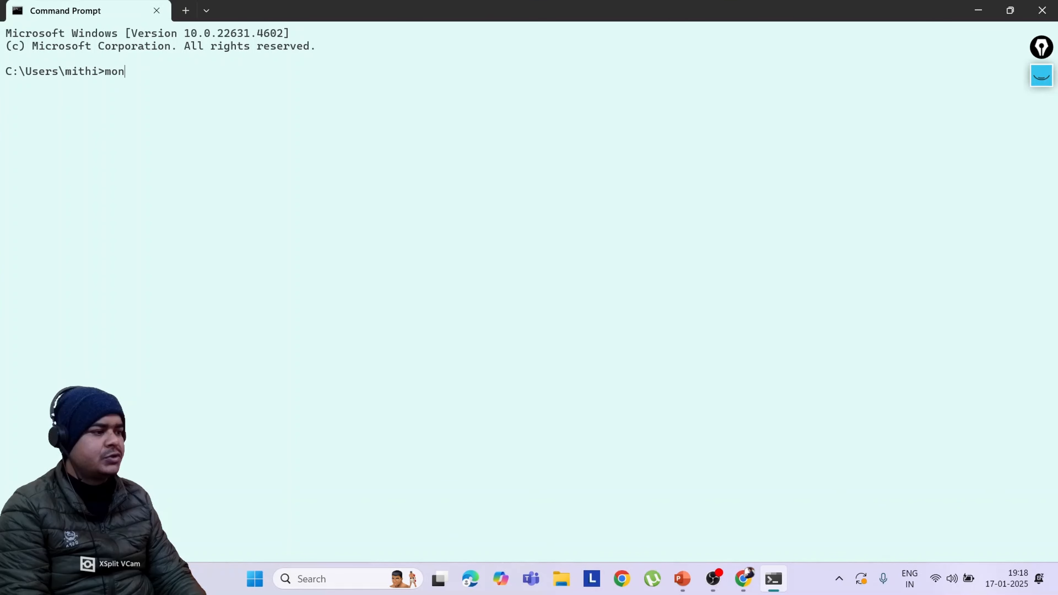
{"action": "type", "text": "gosh"}
{"action": "key", "text": "Return"}
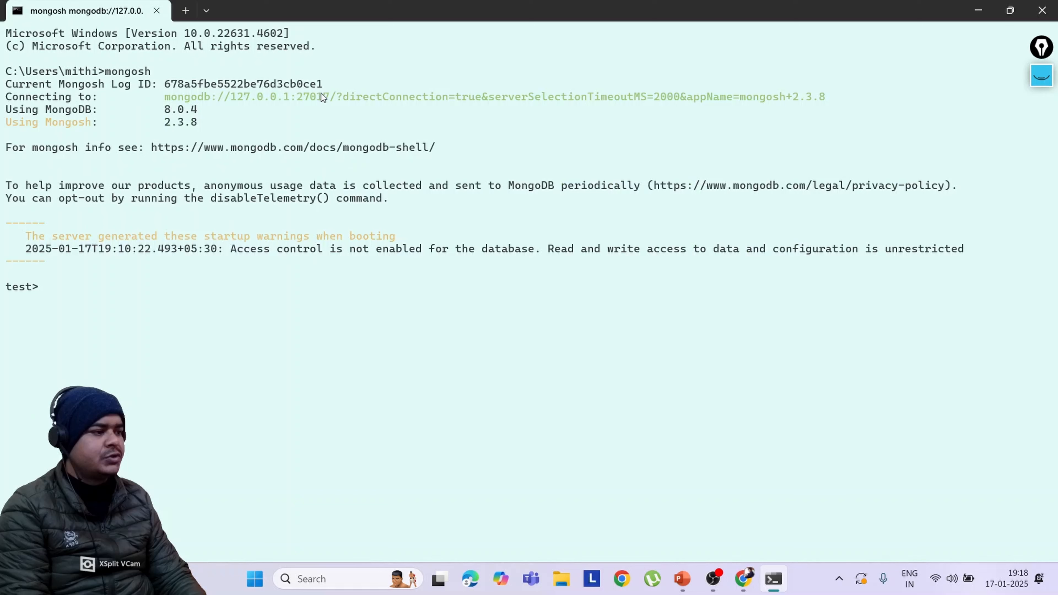
Review the connection string and startup messages in the shell output, and list the databases with show dbs
{"action": "left_click_drag", "start_coordinate": [169, 99], "coordinate": [306, 99]}
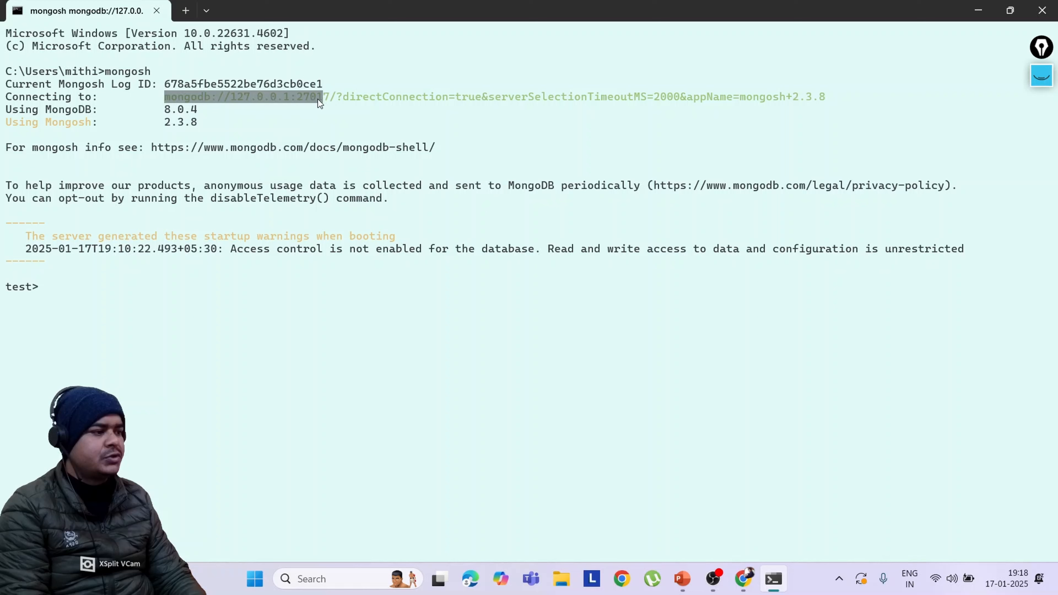
{"action": "left_click_drag", "start_coordinate": [319, 105], "coordinate": [831, 107]}
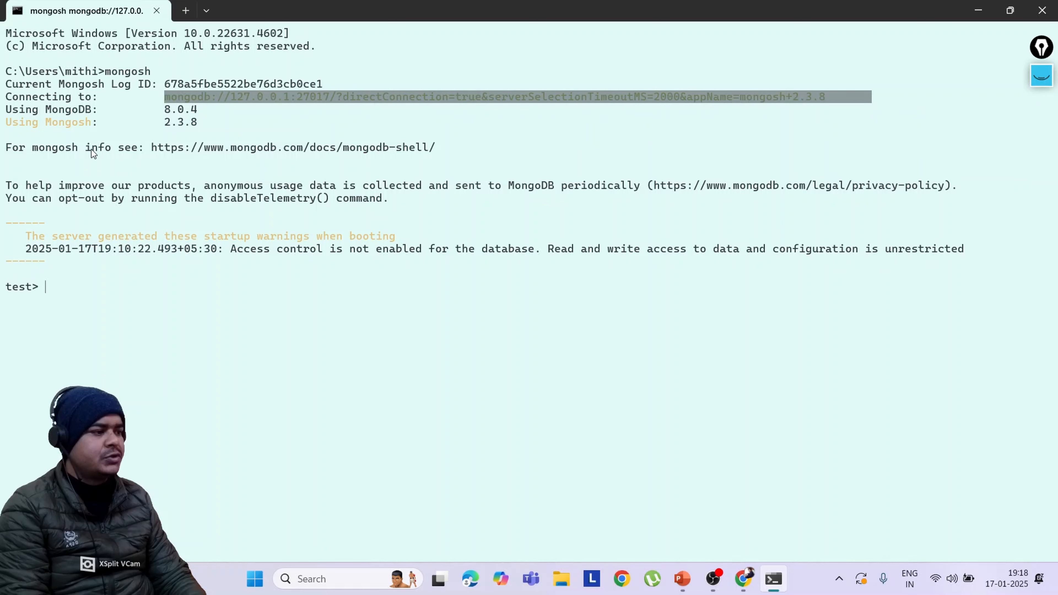
{"action": "left_click_drag", "start_coordinate": [86, 147], "coordinate": [322, 228]}
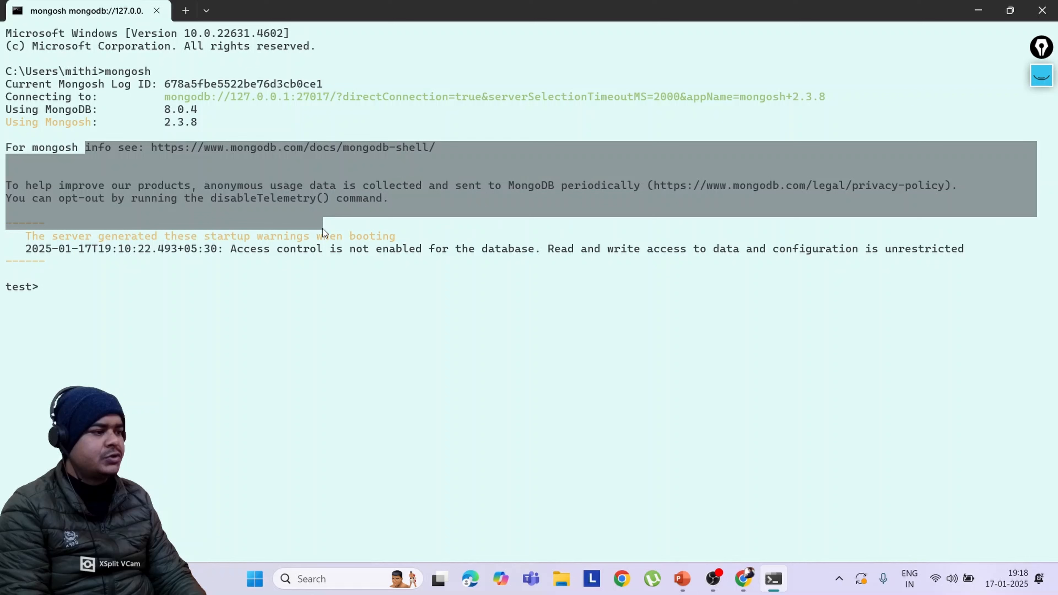
{"action": "left_click", "coordinate": [162, 303]}
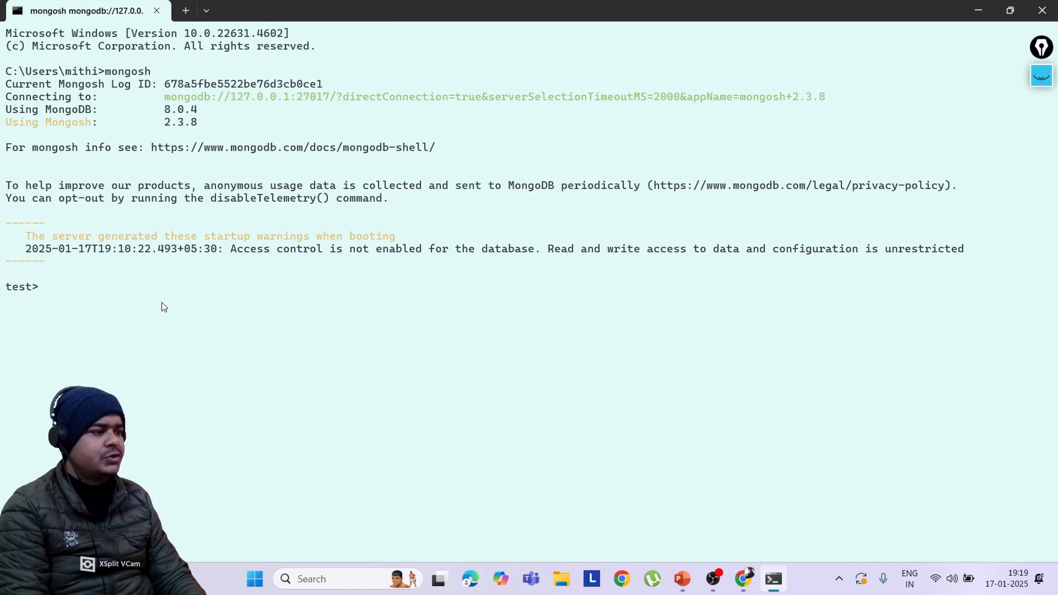
{"action": "type", "text": "show dbs"}
{"action": "key", "text": "Return"}
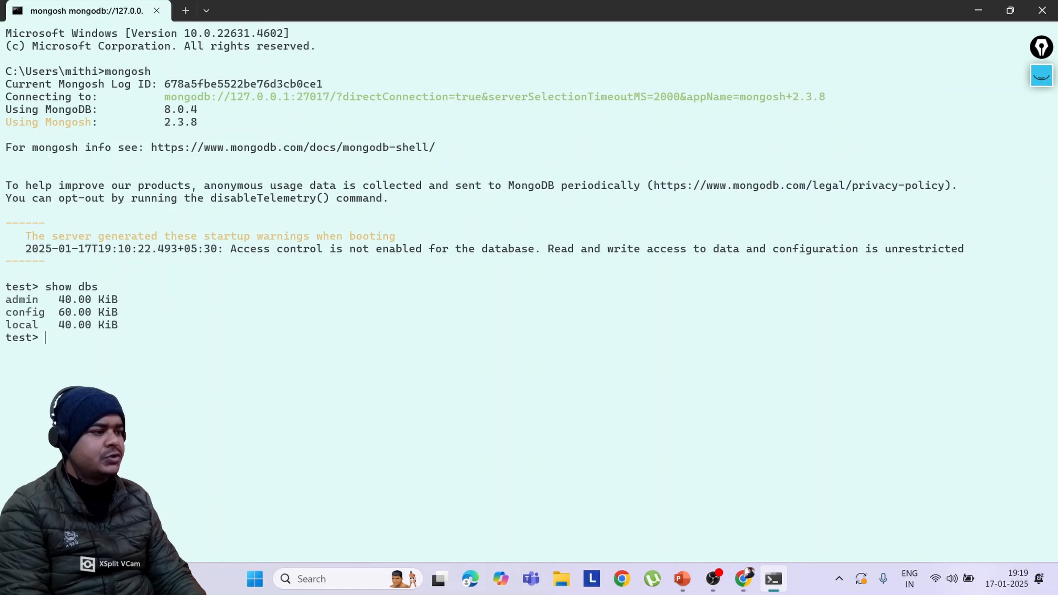